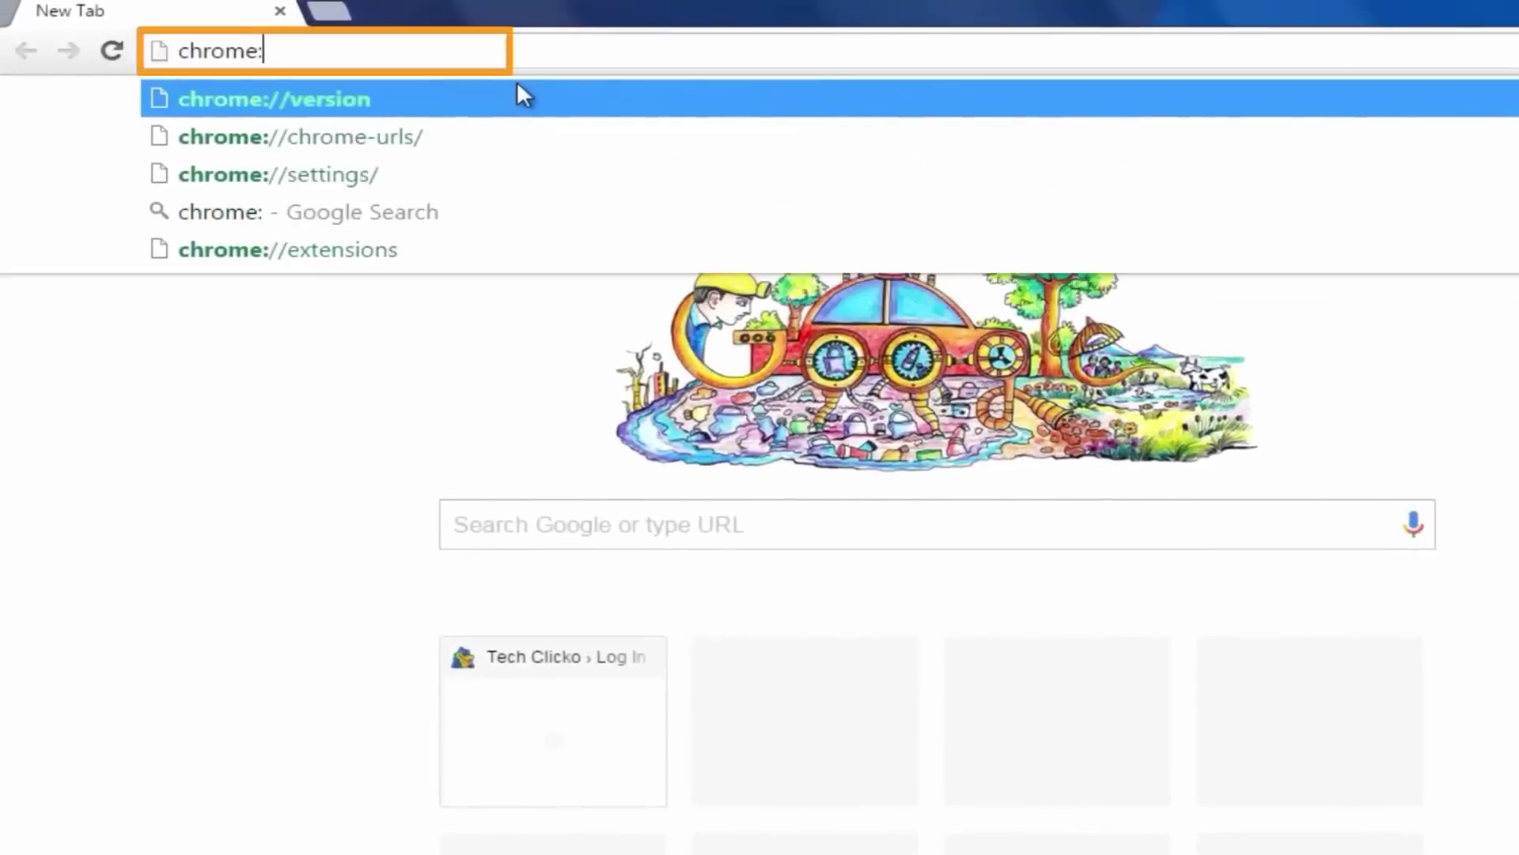
pyautogui.write('//extensions')
# - Search the Chrome Web Store for 'awesome screenshot capture & annotate', filtered to Extensions
pyautogui.press('Return')
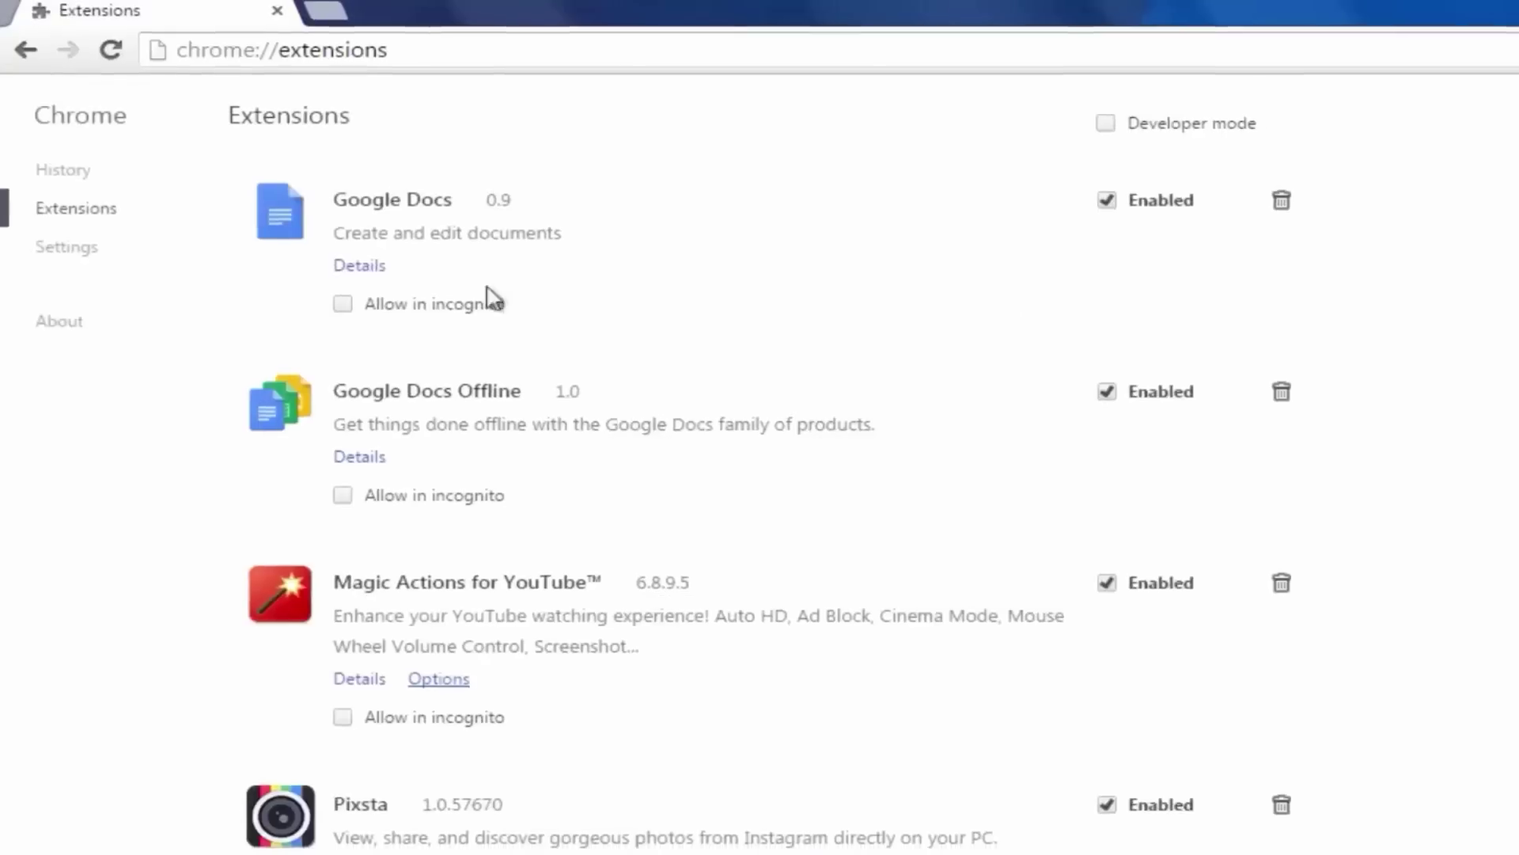
pyautogui.scroll(-3, 582, 312)
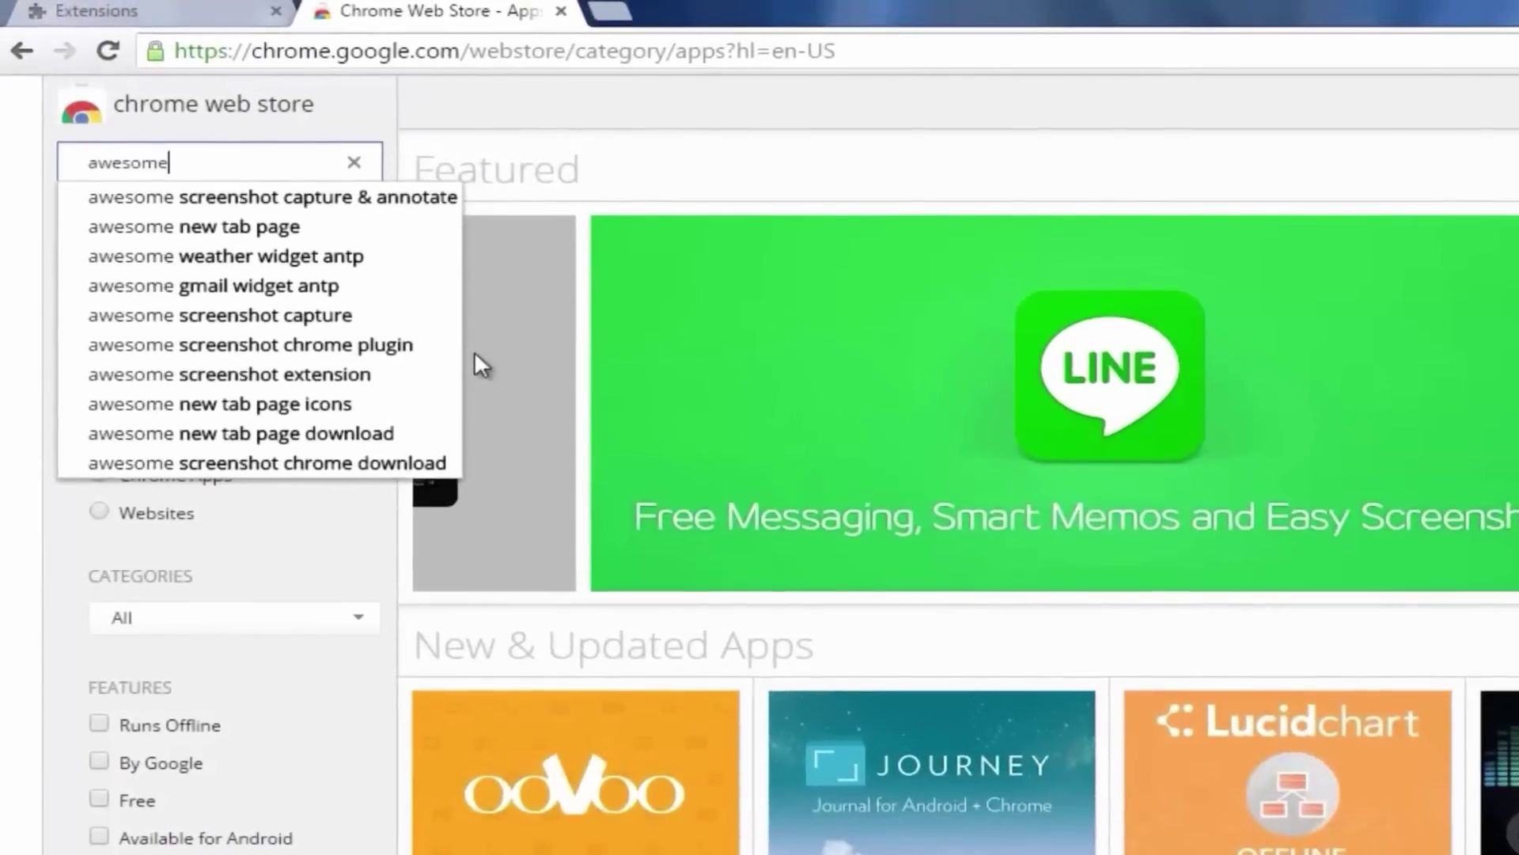
pyautogui.write(' screen')
pyautogui.press('Down')
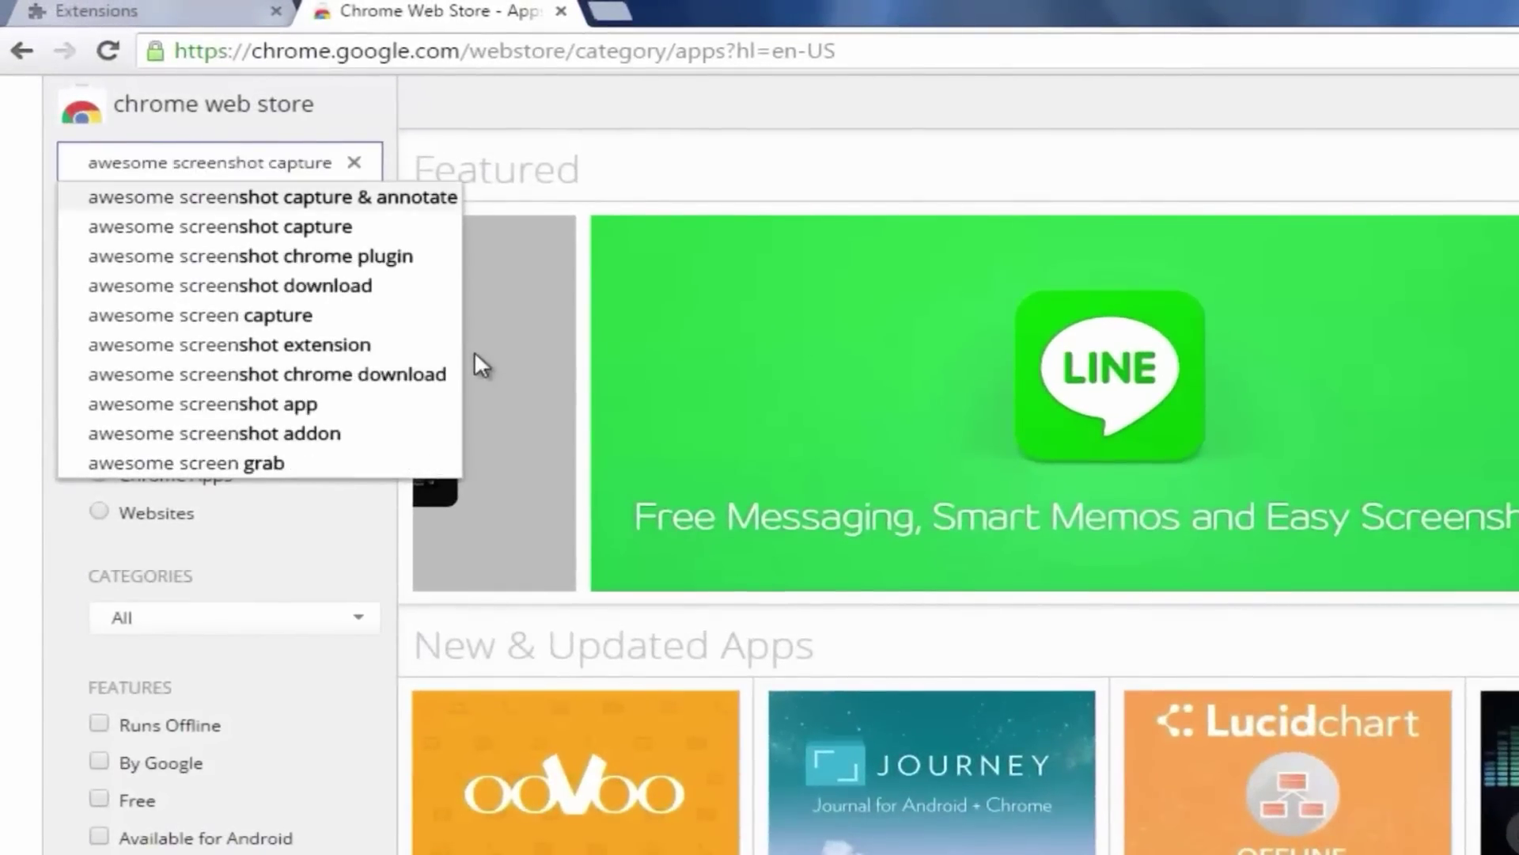
pyautogui.press('Return')
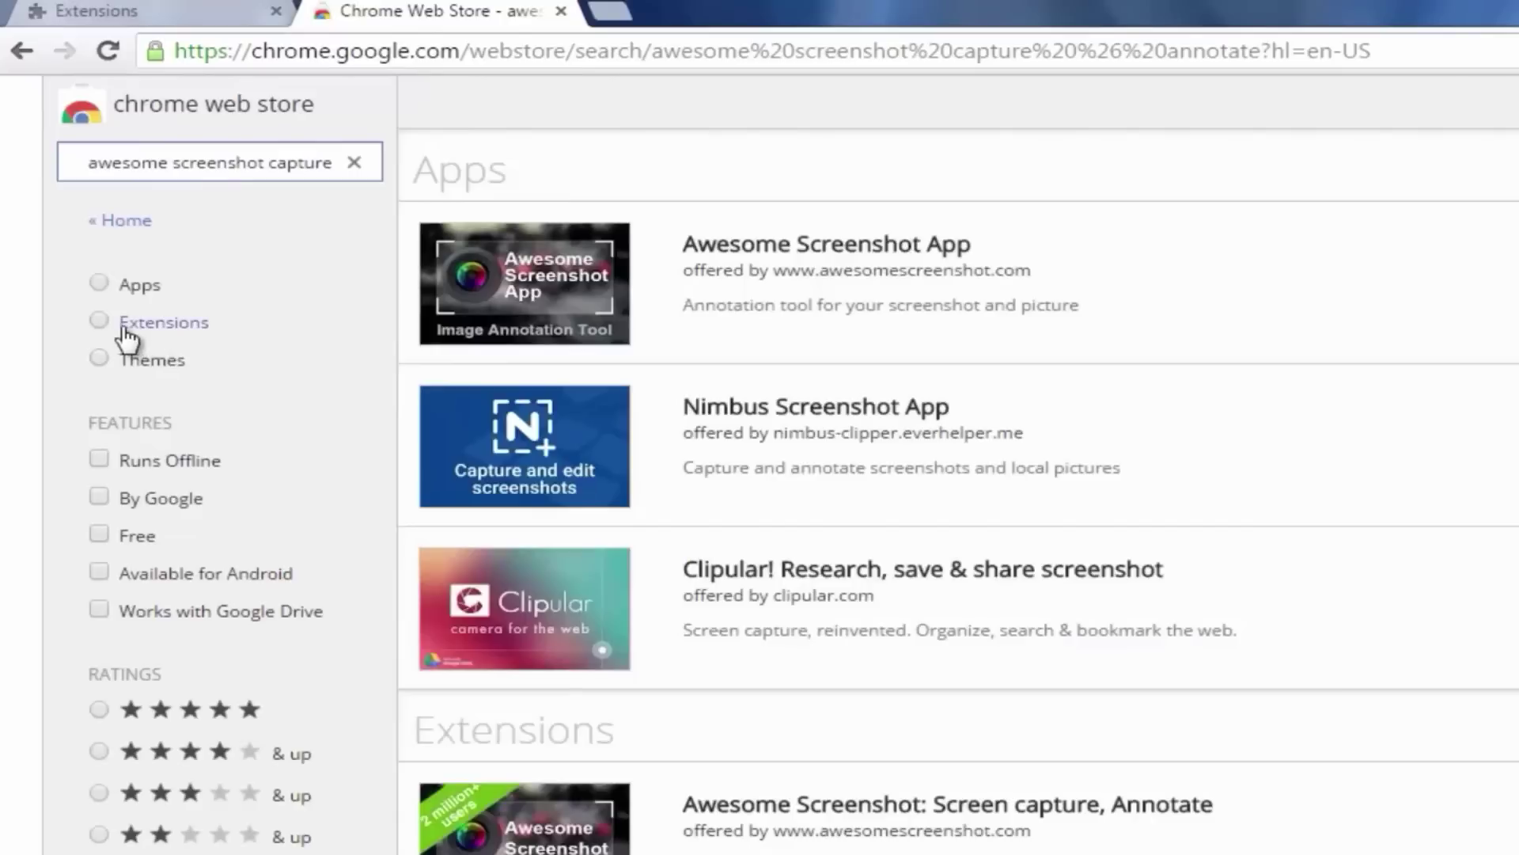
pyautogui.click(98, 321)
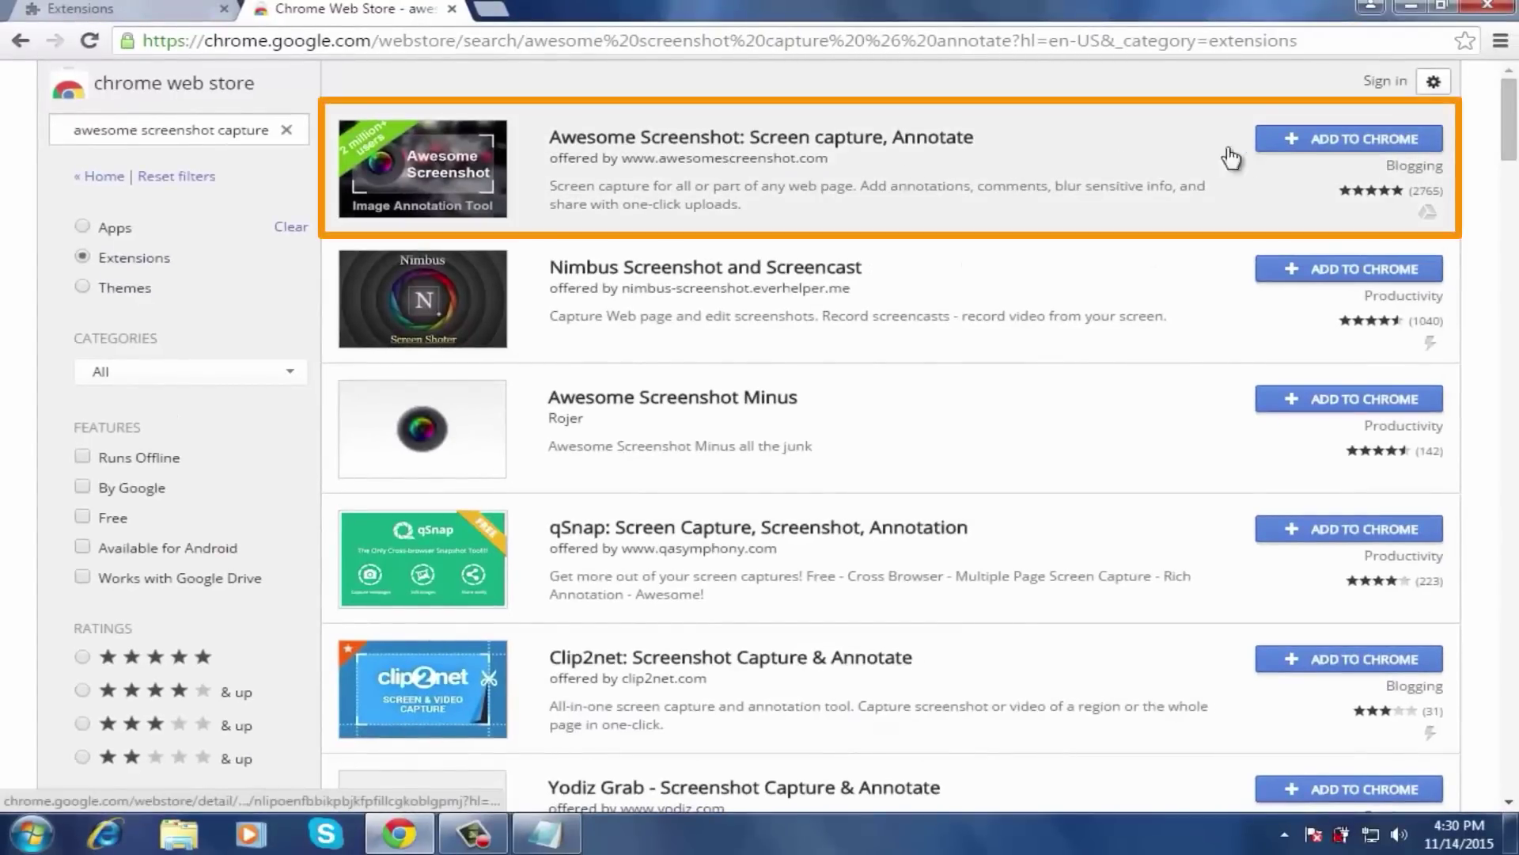
# - Add the Awesome Screenshot extension to Chrome and confirm the installation
pyautogui.click(1349, 138)
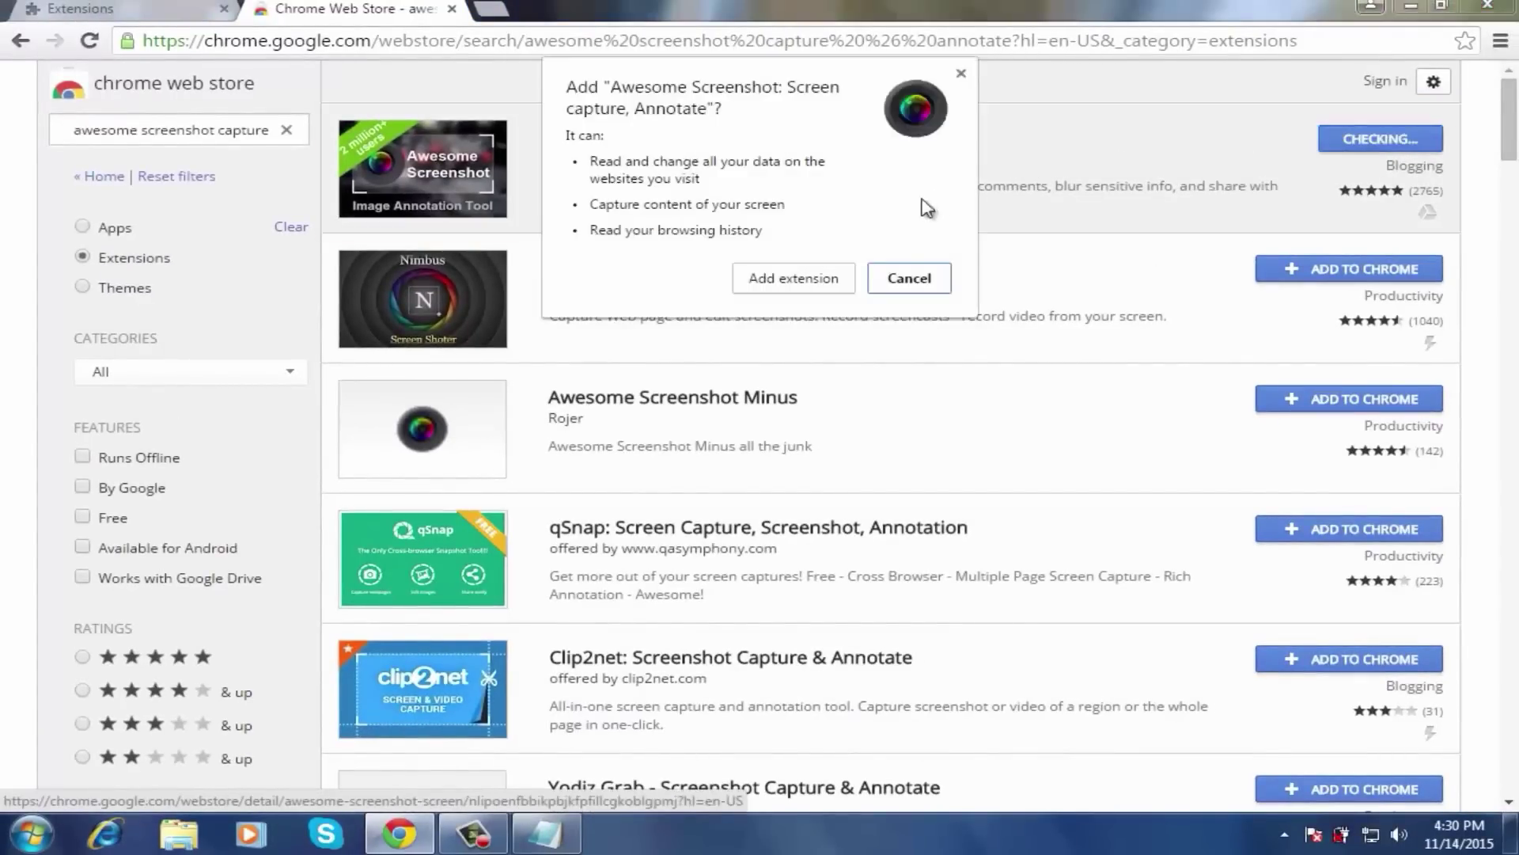
pyautogui.click(803, 285)
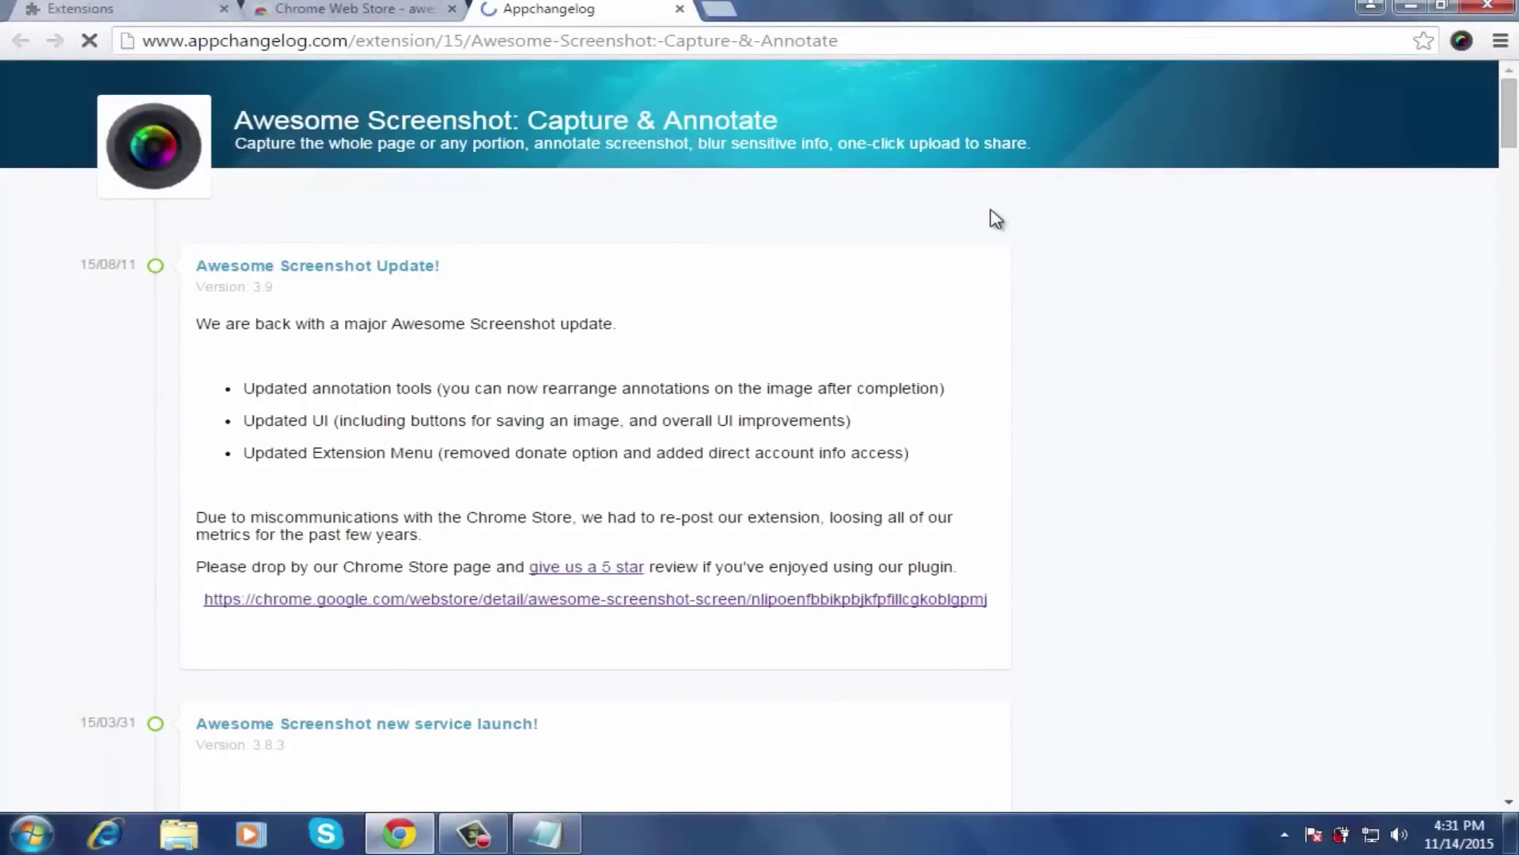
# - Capture the visible changelog page into the Awesome Screenshot editor from its toolbar icon
pyautogui.click(1463, 42)
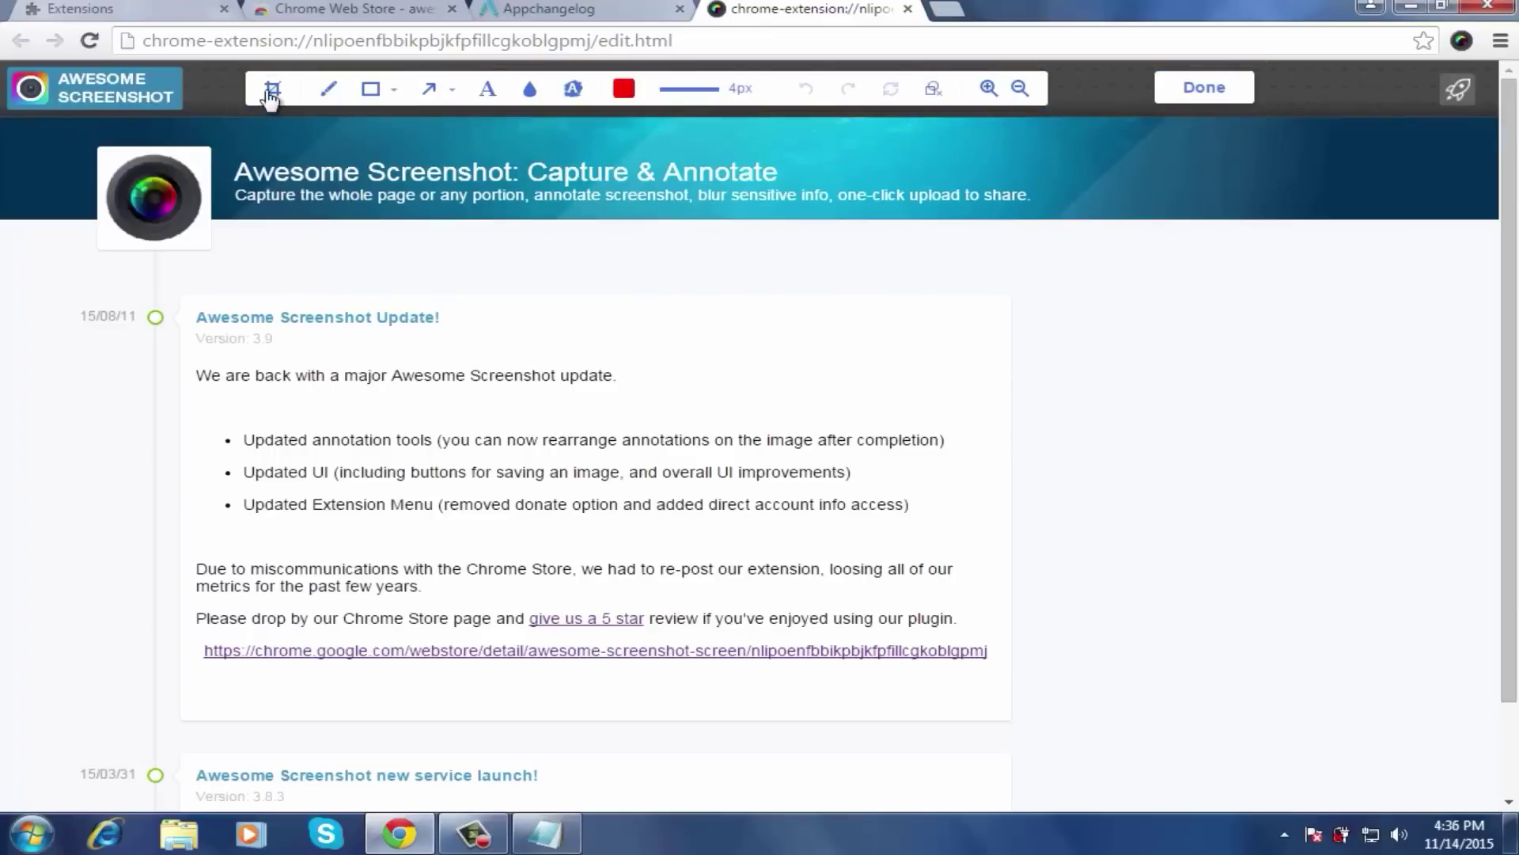
# - Crop the capture to the top part of the changelog page, about 905 by 577
pyautogui.click(273, 88)
pyautogui.moveTo(29, 125)
pyautogui.mouseDown()
pyautogui.moveTo(1081, 744)
pyautogui.moveTo(1104, 743)
pyautogui.mouseUp()
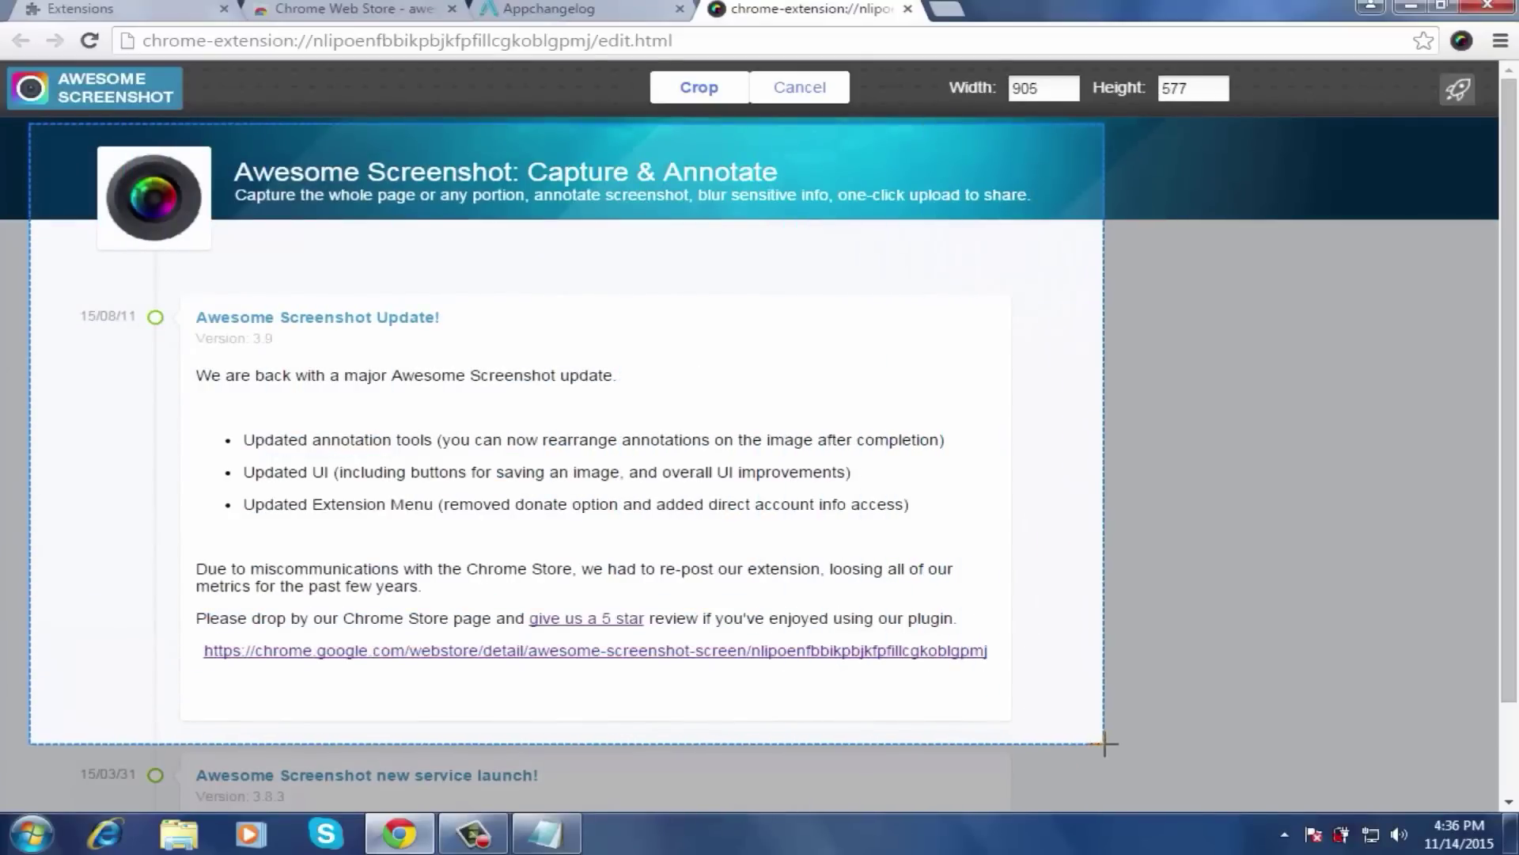
pyautogui.click(686, 88)
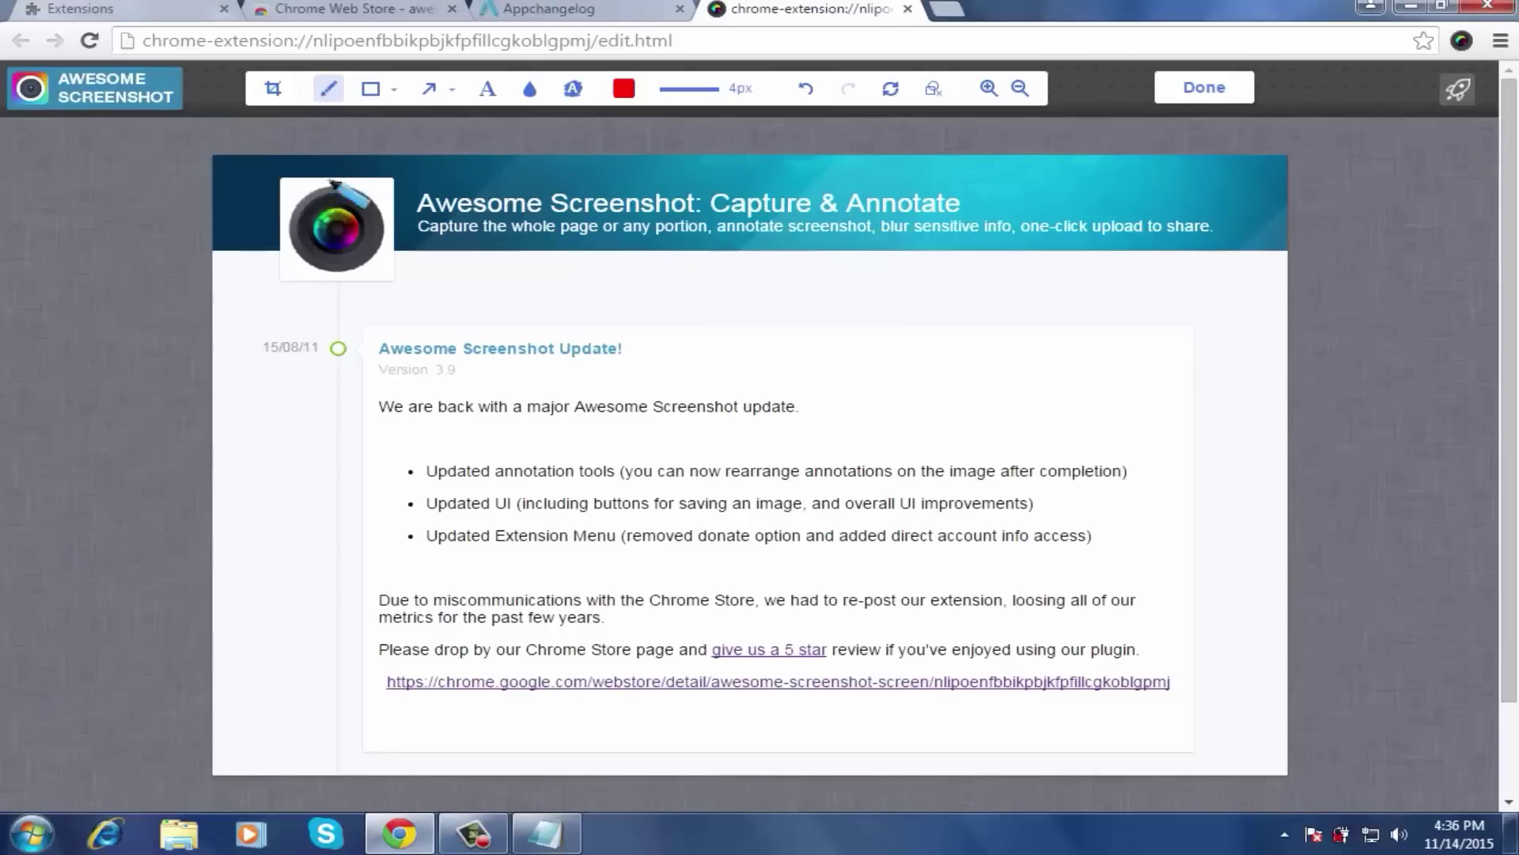
# - Outline the update title with a red freehand stroke and draw a red rectangle around 'update.'
pyautogui.moveTo(372, 330)
pyautogui.mouseDown()
pyautogui.moveTo(630, 379)
pyautogui.moveTo(375, 333)
pyautogui.mouseUp()
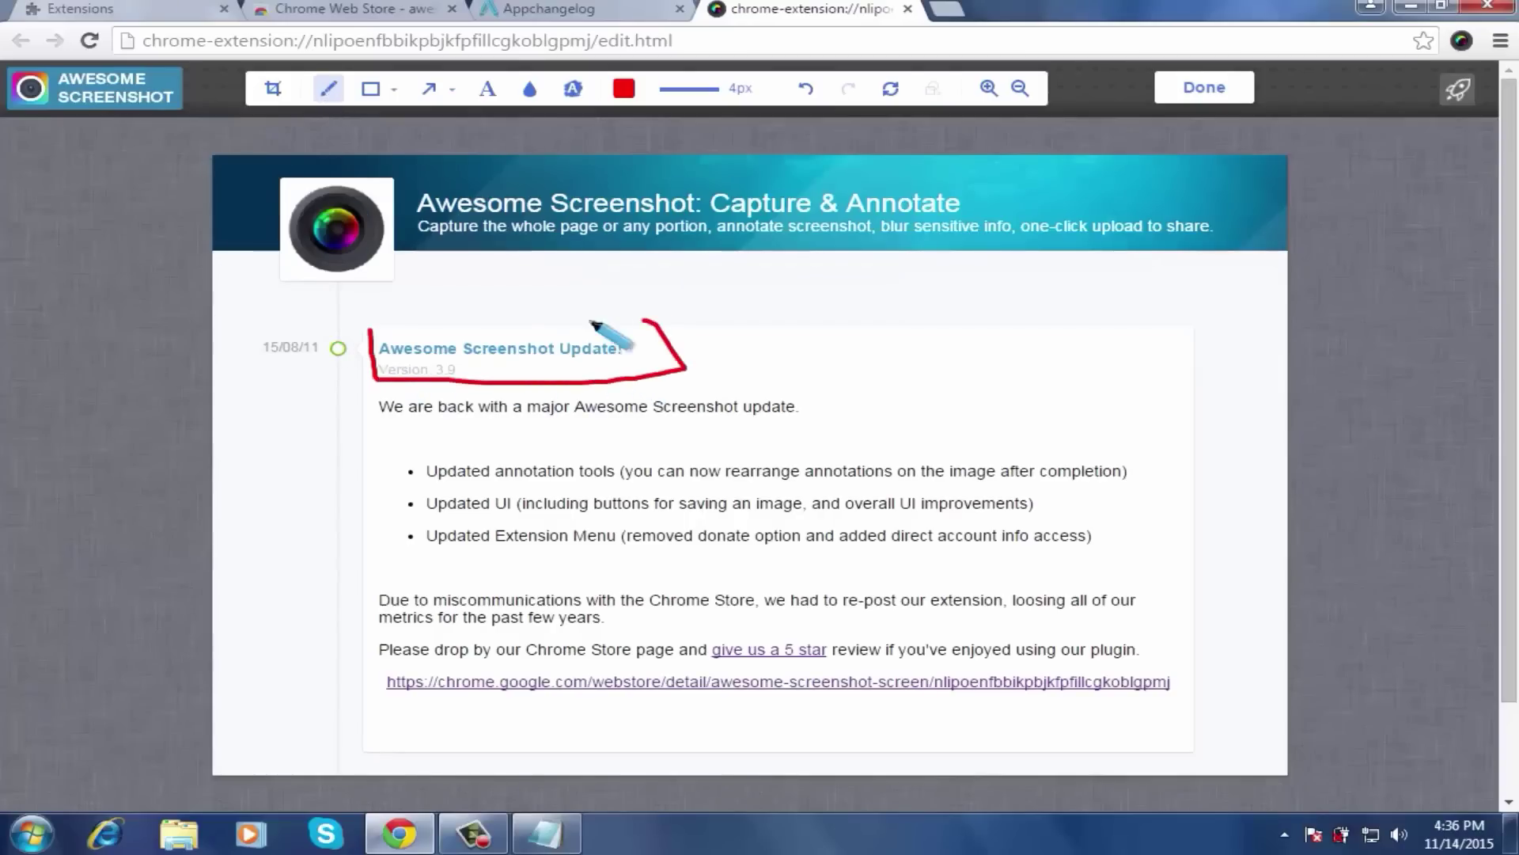
pyautogui.click(394, 92)
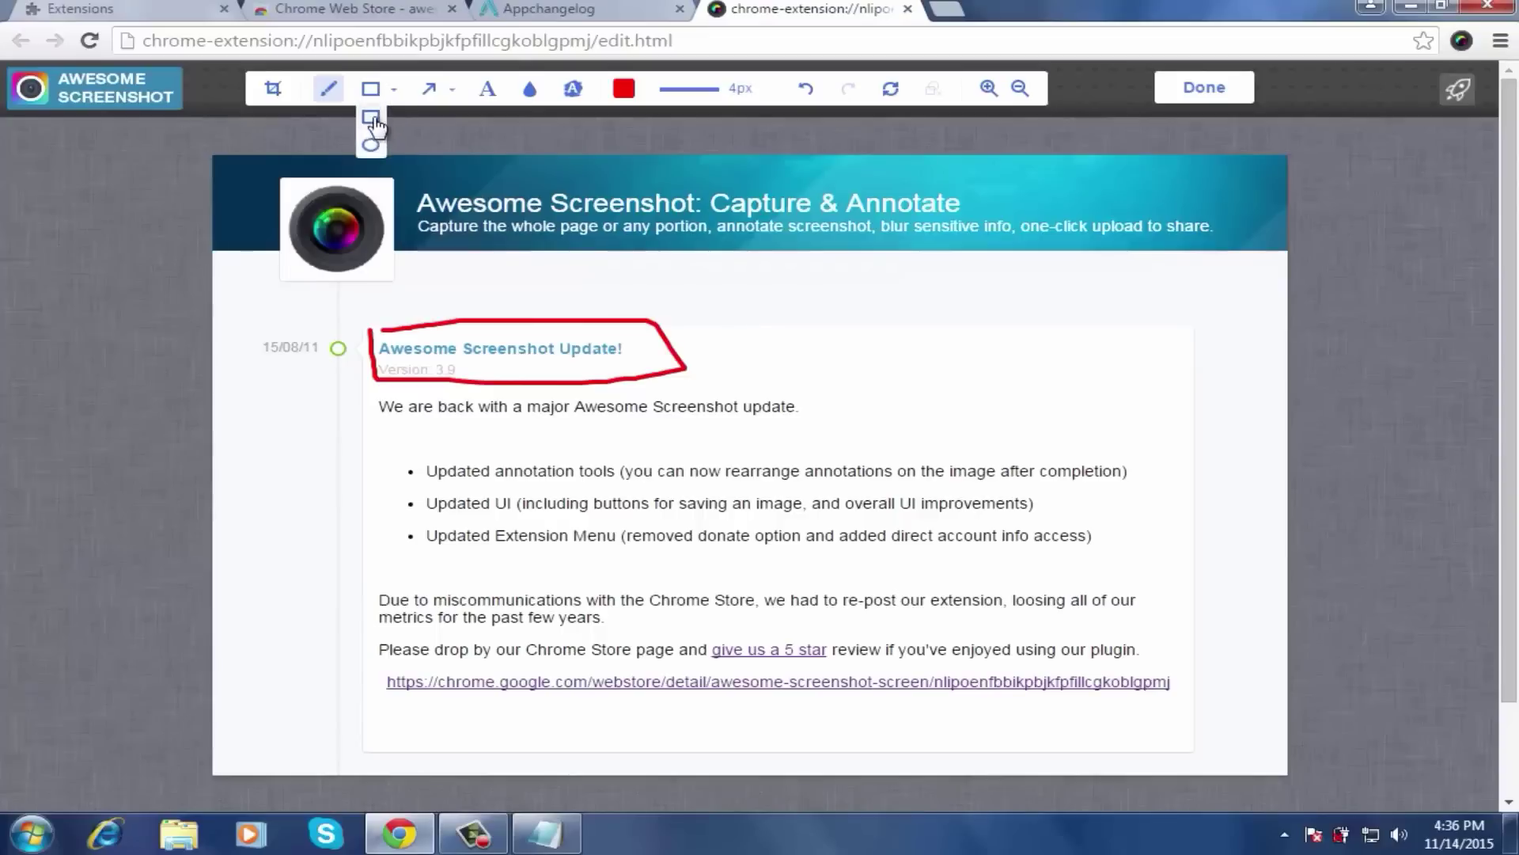
pyautogui.click(371, 117)
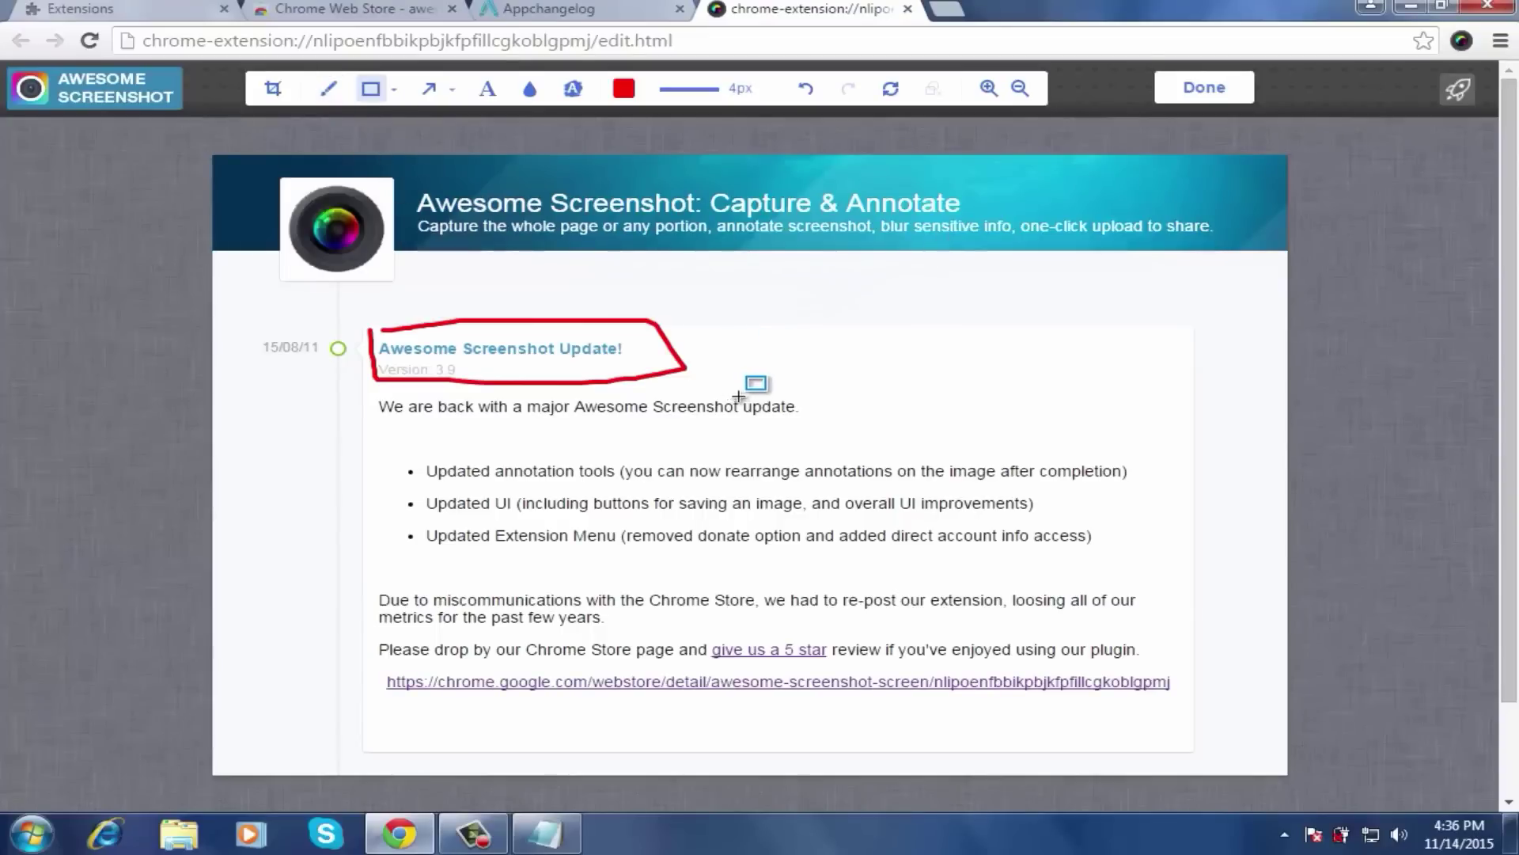
pyautogui.moveTo(748, 393)
pyautogui.mouseDown()
pyautogui.moveTo(771, 424)
pyautogui.moveTo(822, 420)
pyautogui.mouseUp()
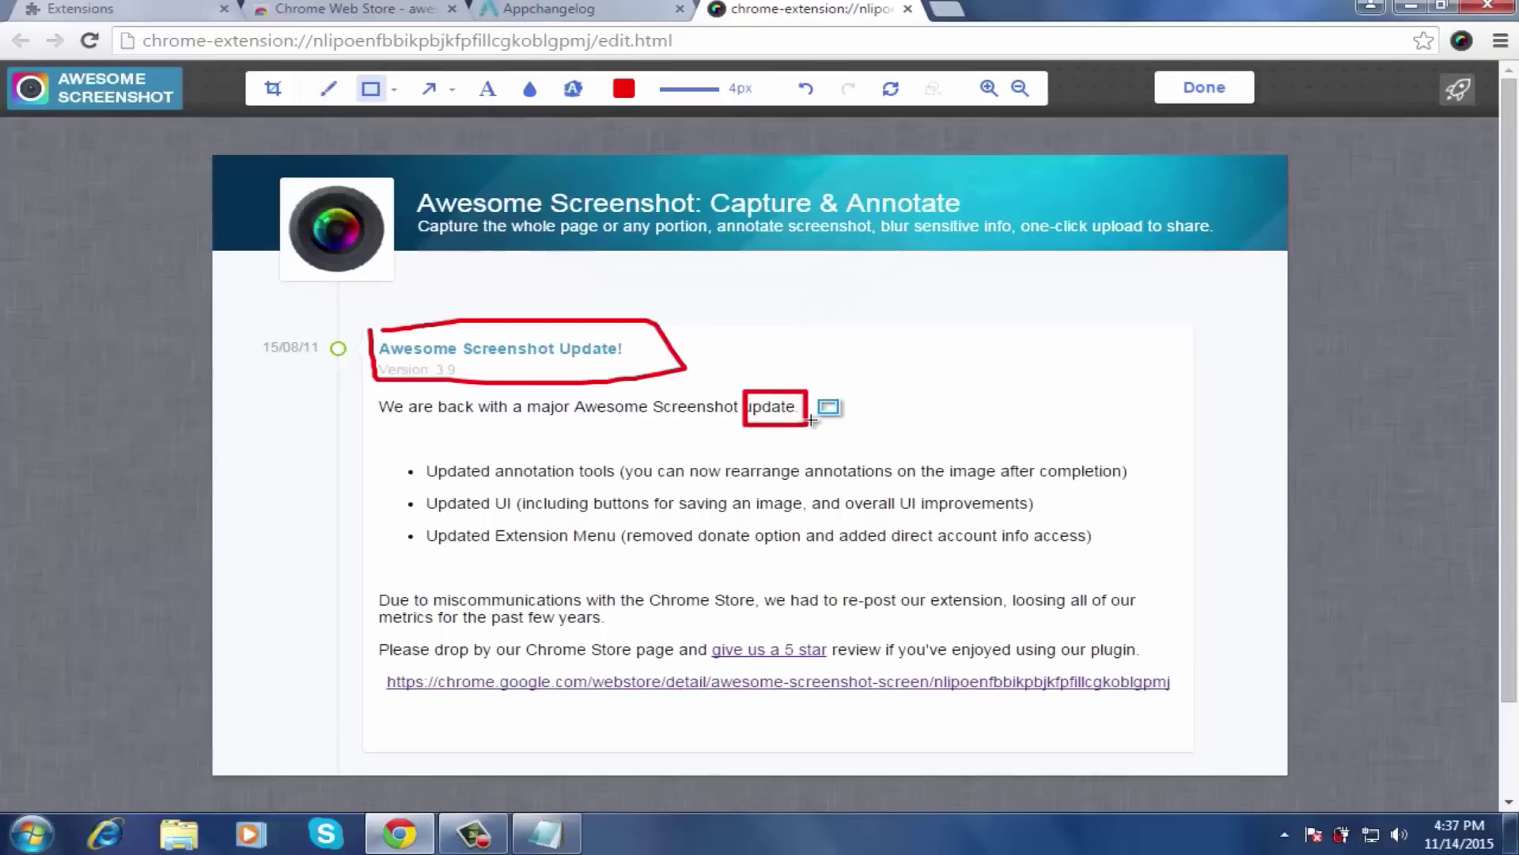
# - Draw a thick maroon rectangle, 8px wide, around the 'Updated annotation tools' bullet
pyautogui.click(624, 87)
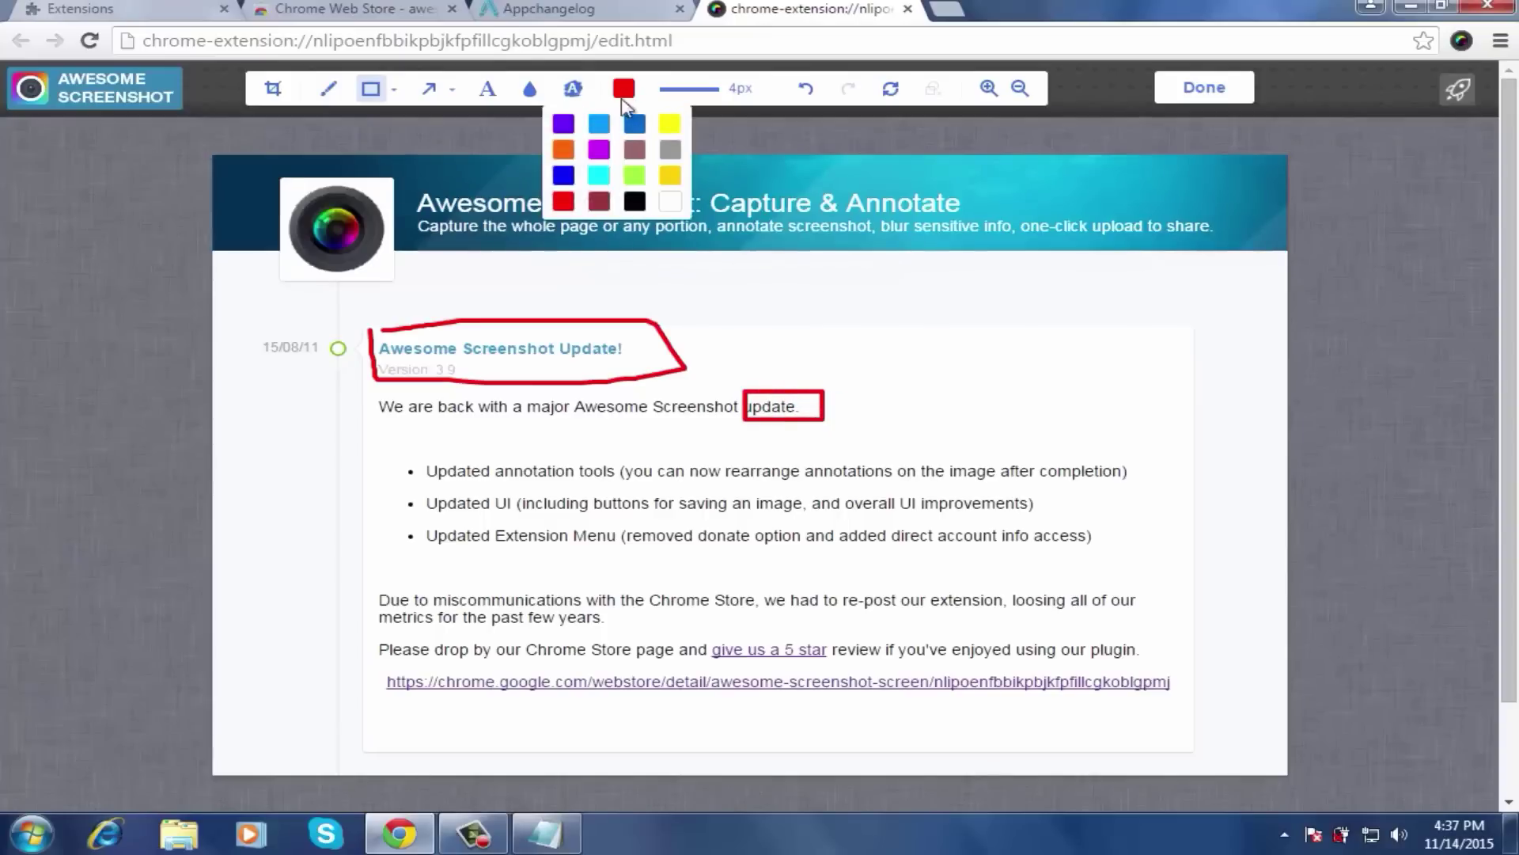
pyautogui.click(600, 203)
pyautogui.click(701, 88)
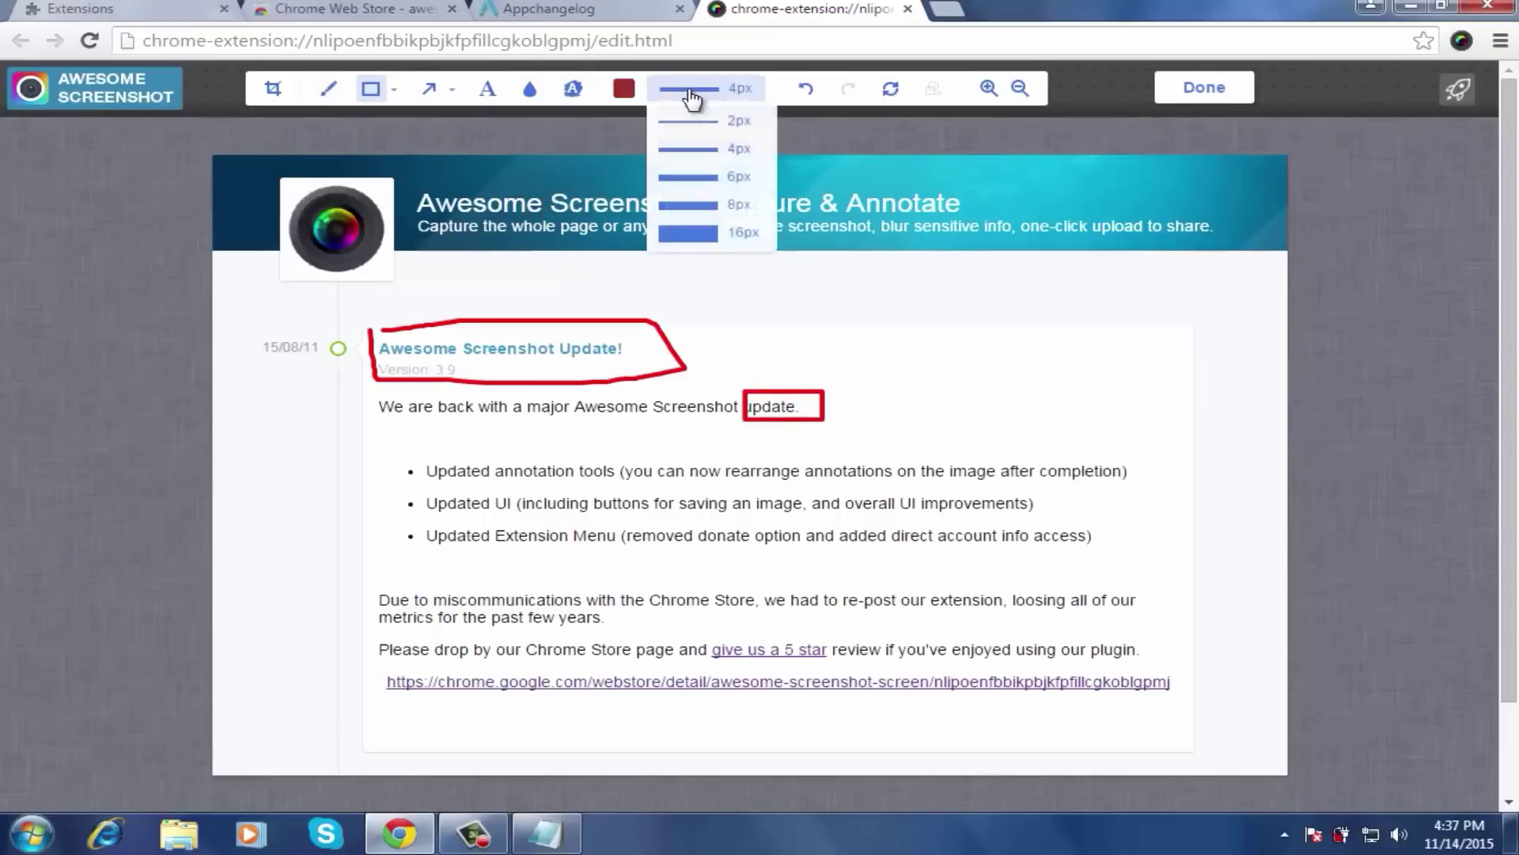
pyautogui.click(709, 234)
pyautogui.moveTo(392, 446); pyautogui.dragTo(604, 492)
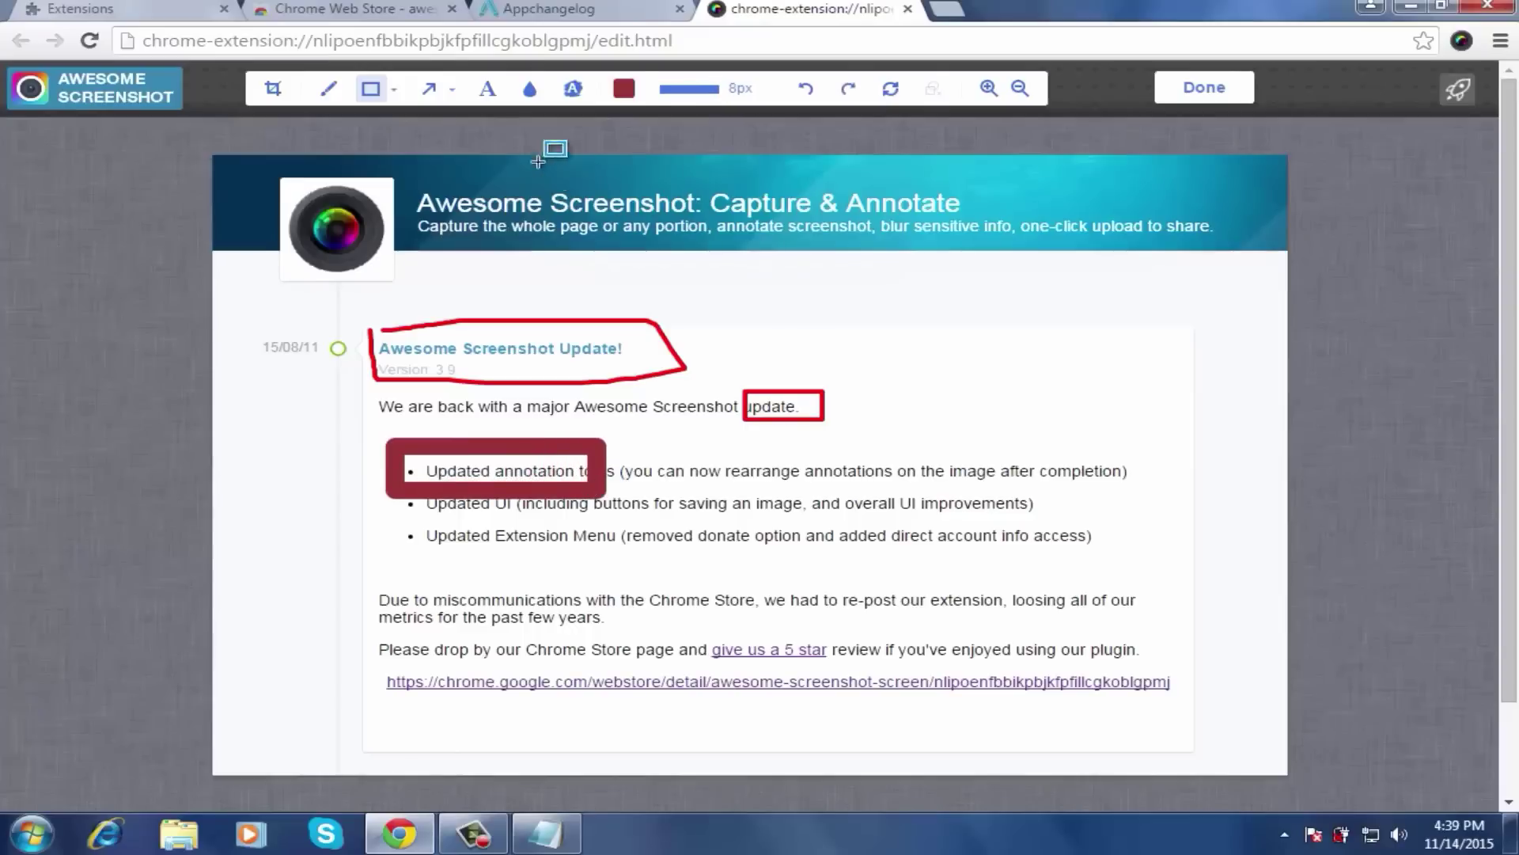
# - Draw a plain orange arrow pointing down at the boxed word 'update.'
pyautogui.click(451, 91)
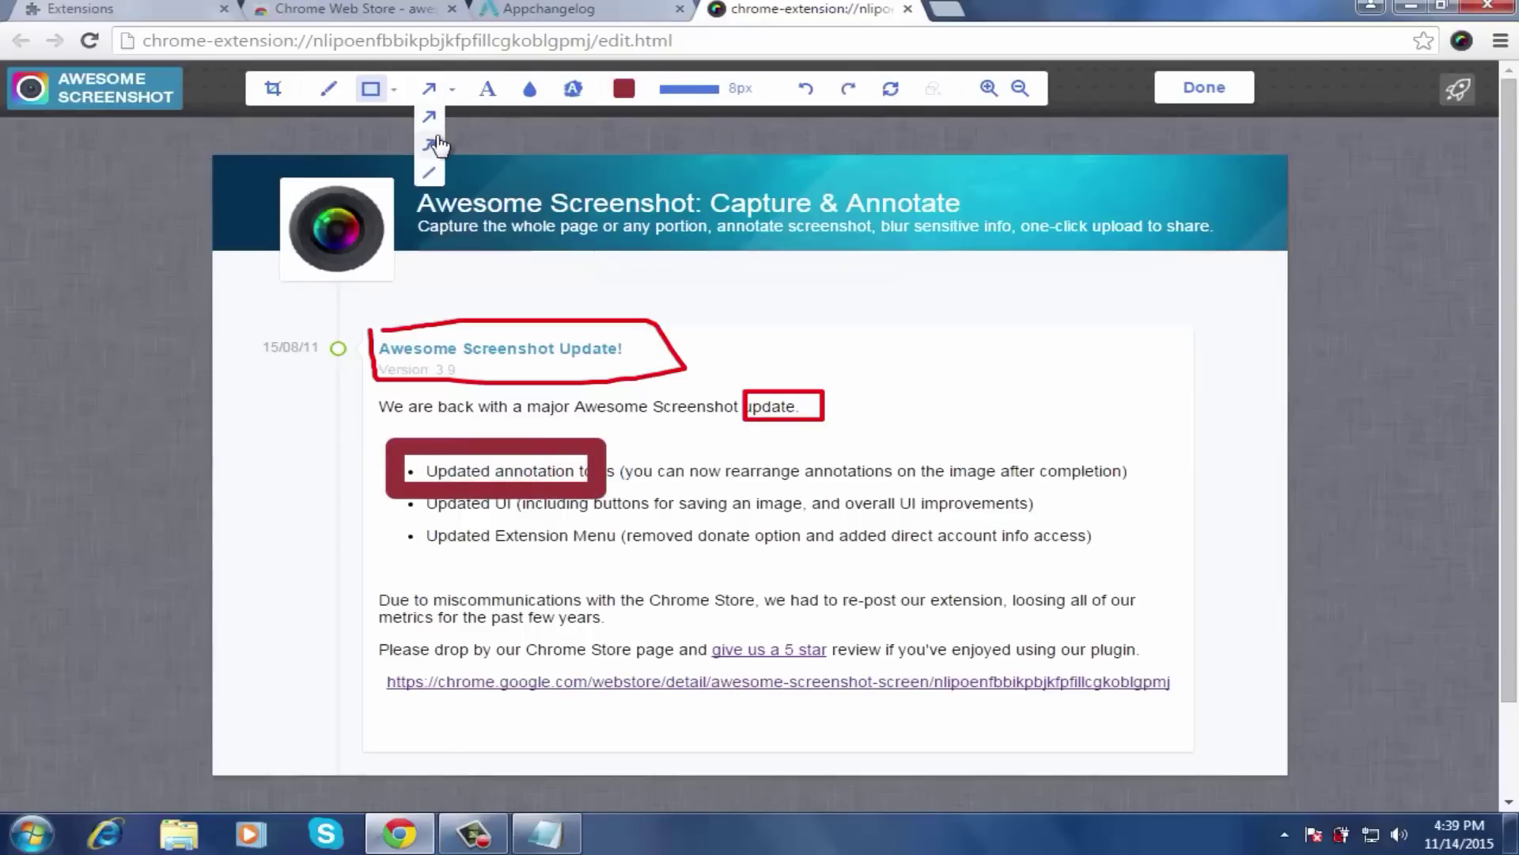
pyautogui.click(431, 119)
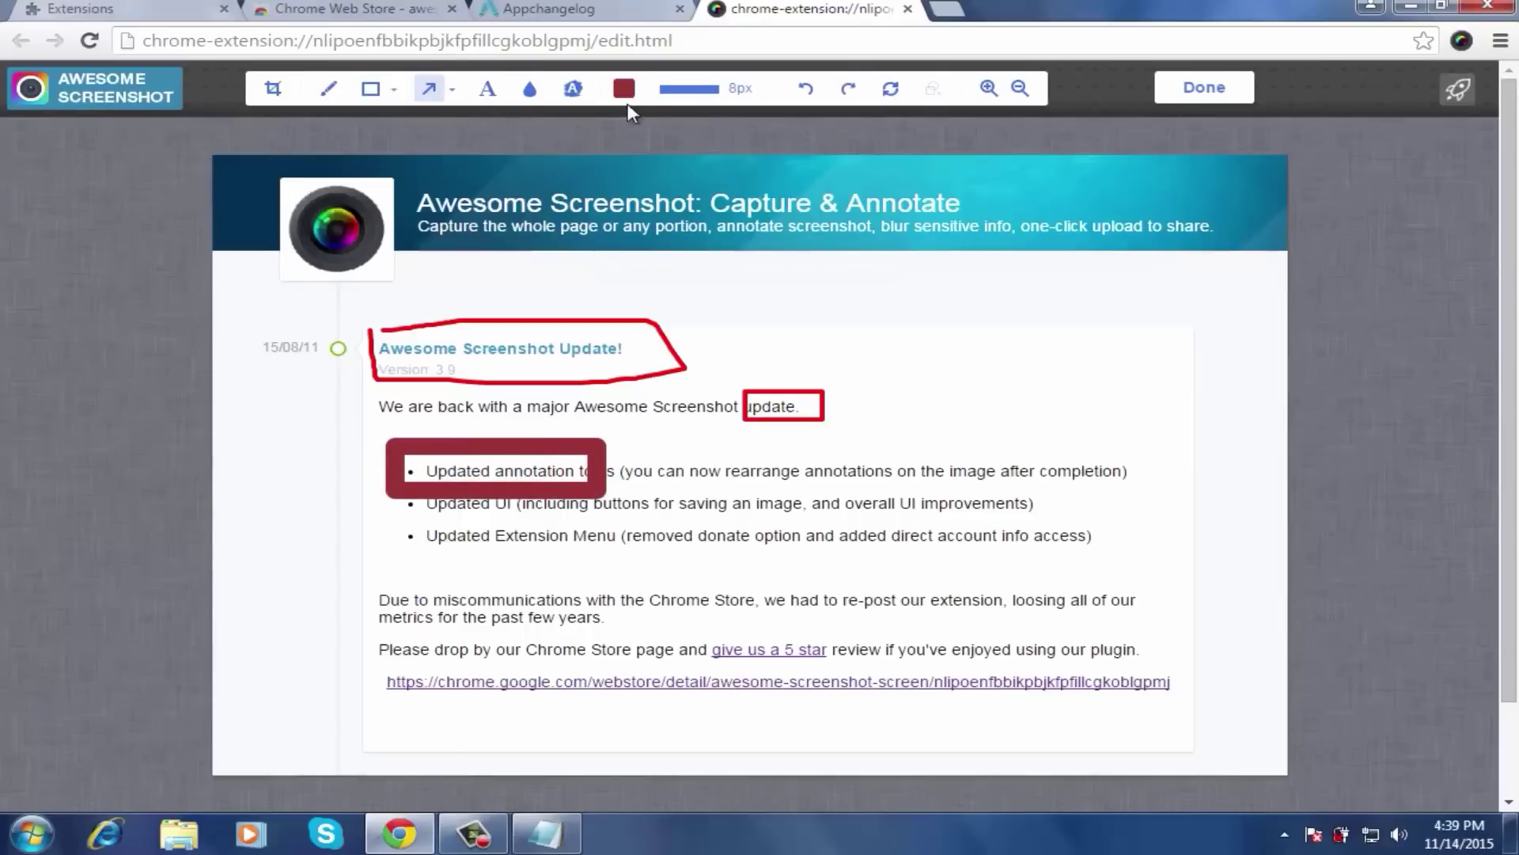
pyautogui.click(624, 91)
pyautogui.click(563, 161)
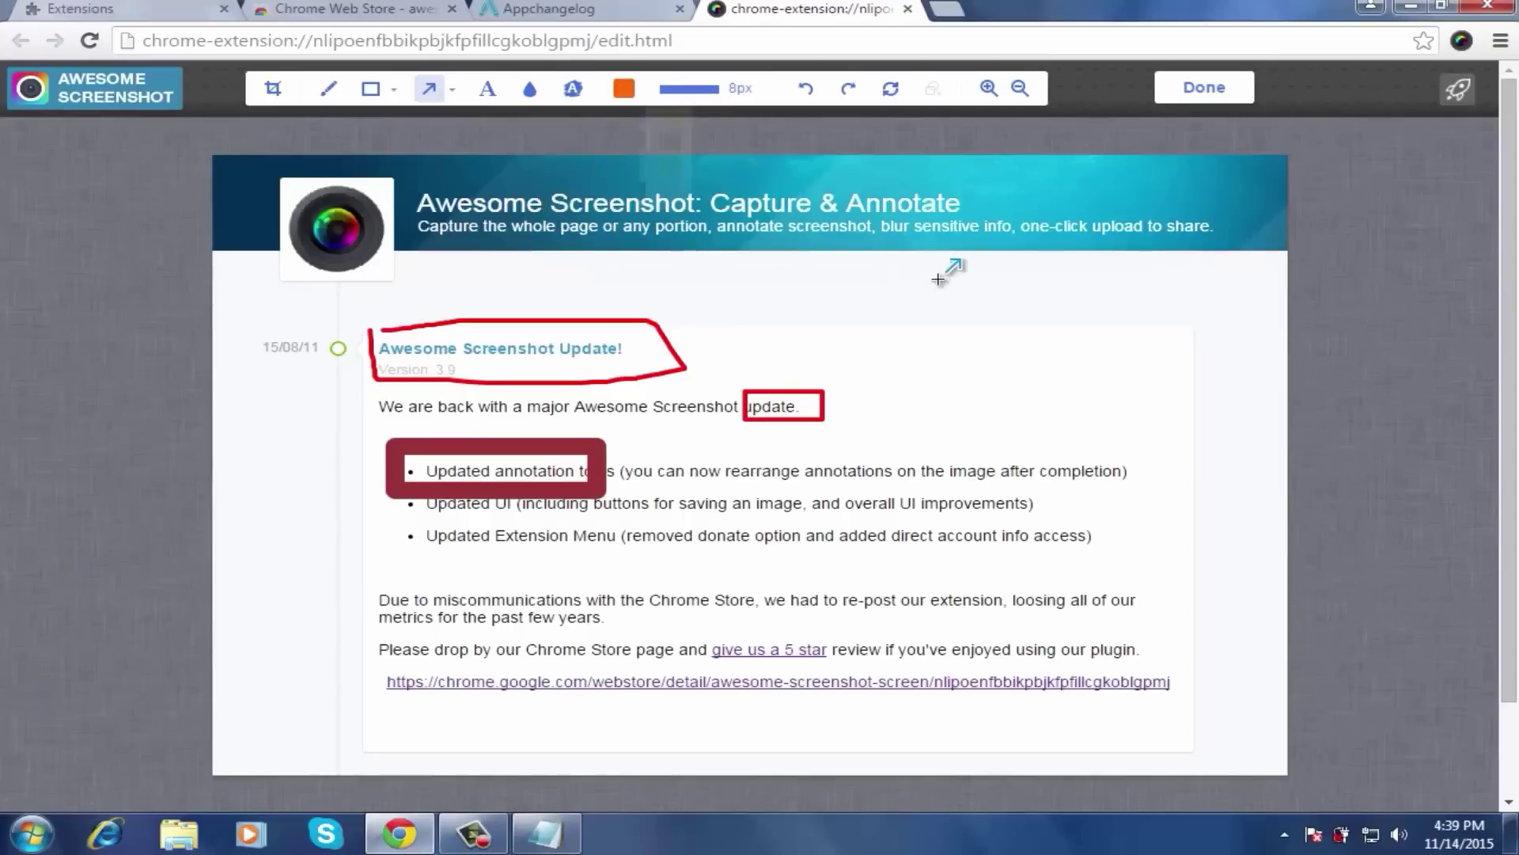
pyautogui.moveTo(944, 282); pyautogui.dragTo(801, 380)
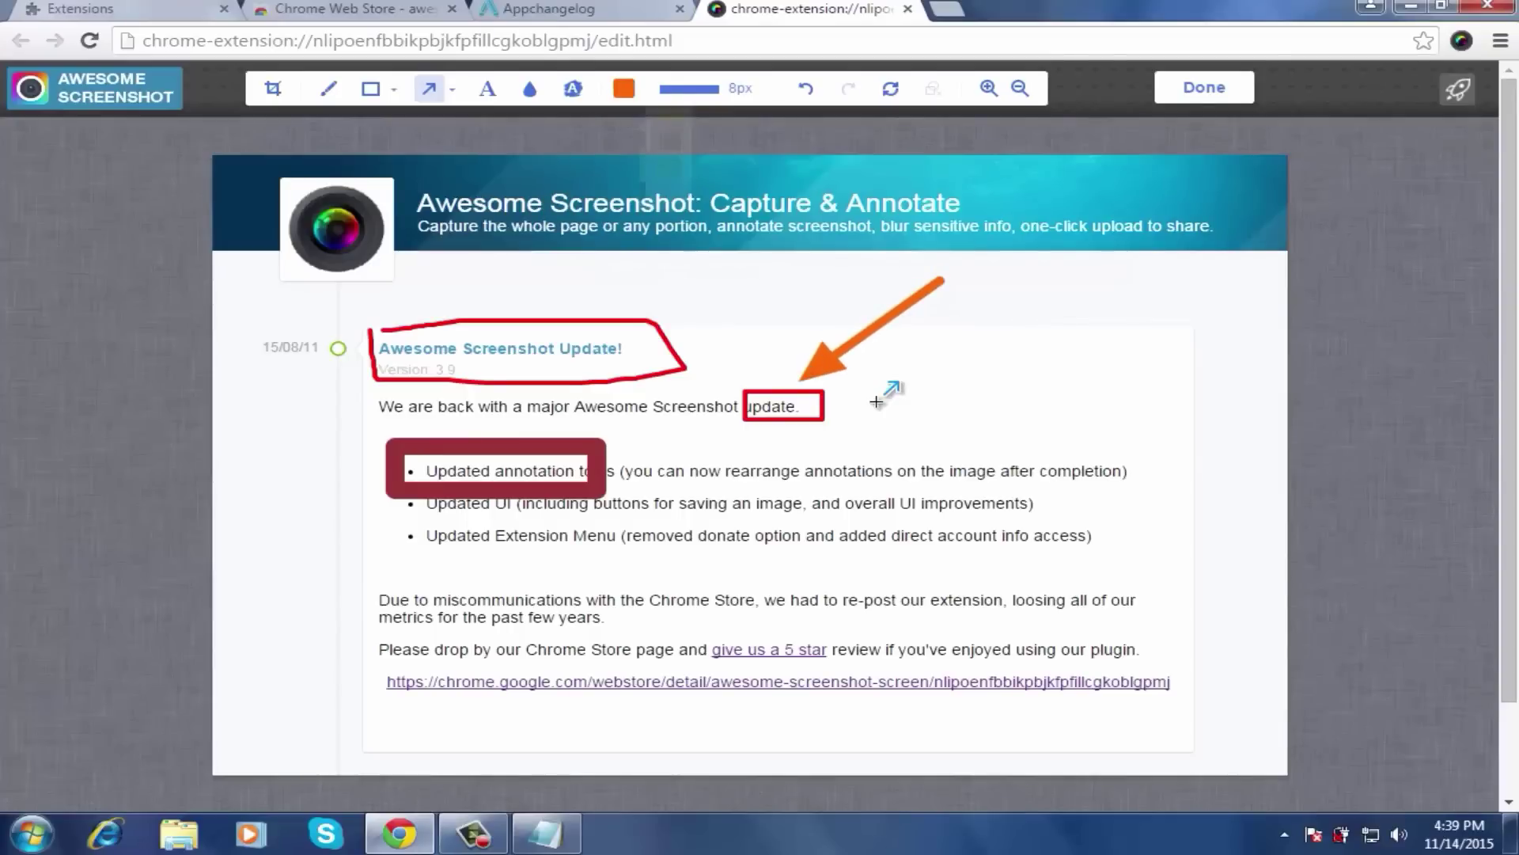
# - Blur the first Chrome Store paragraph line and highlight the Updated UI bullet in orange
pyautogui.click(530, 90)
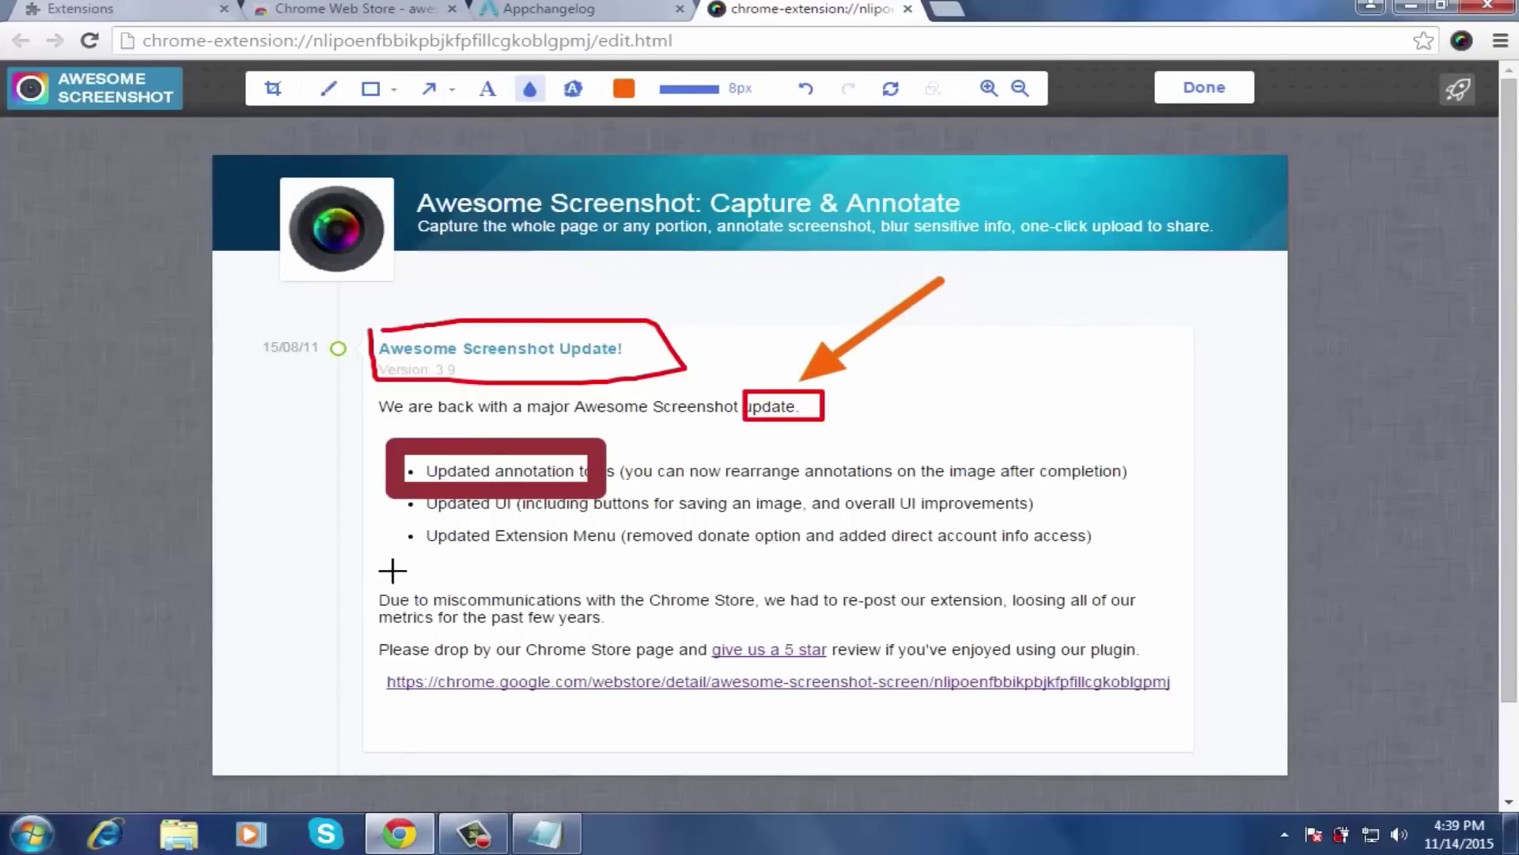
pyautogui.moveTo(375, 574); pyautogui.dragTo(1152, 613)
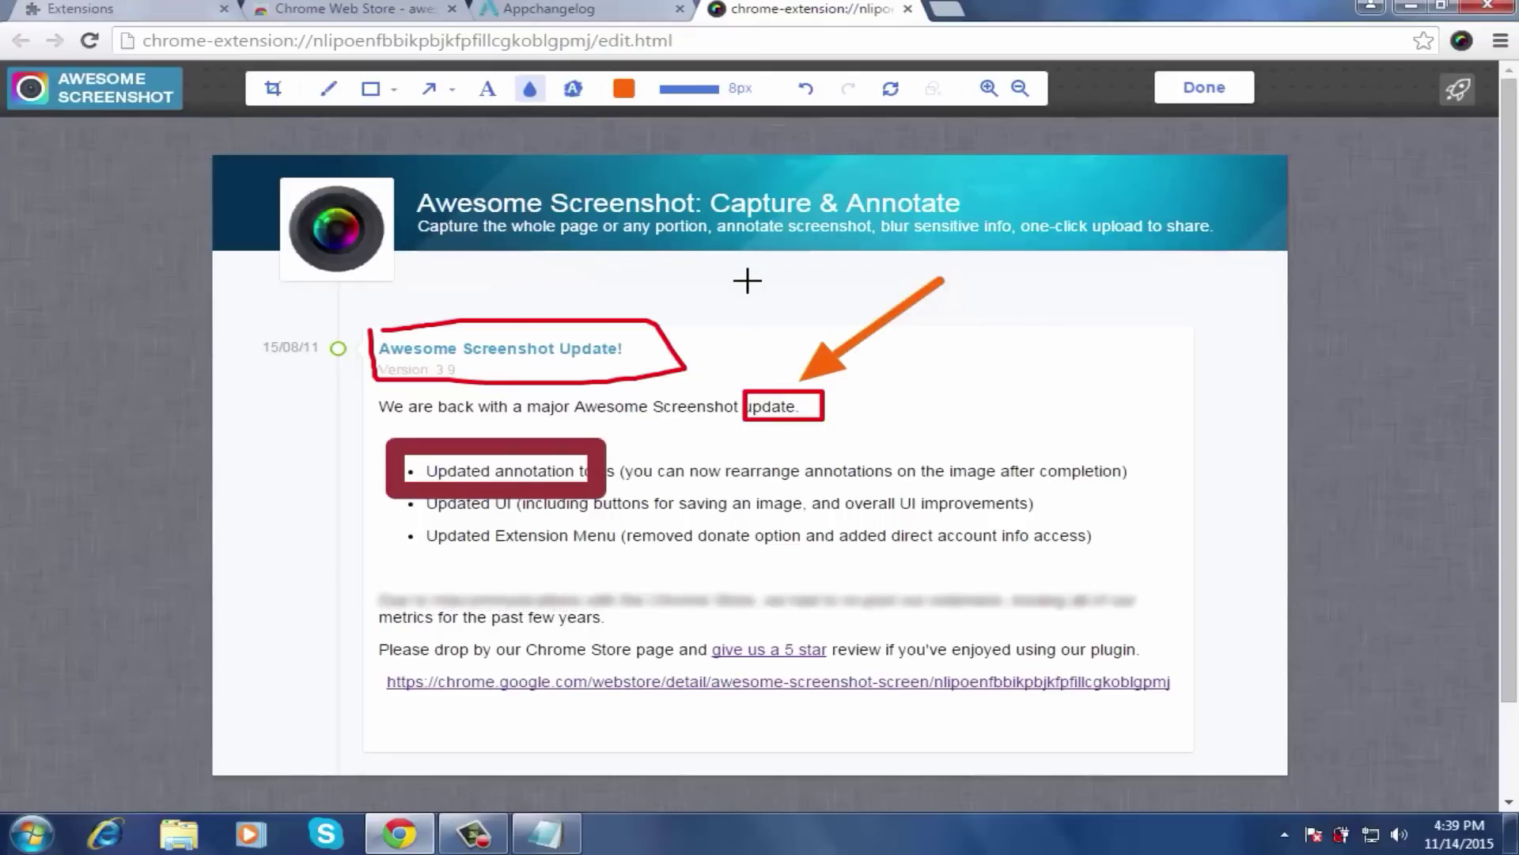
pyautogui.click(574, 89)
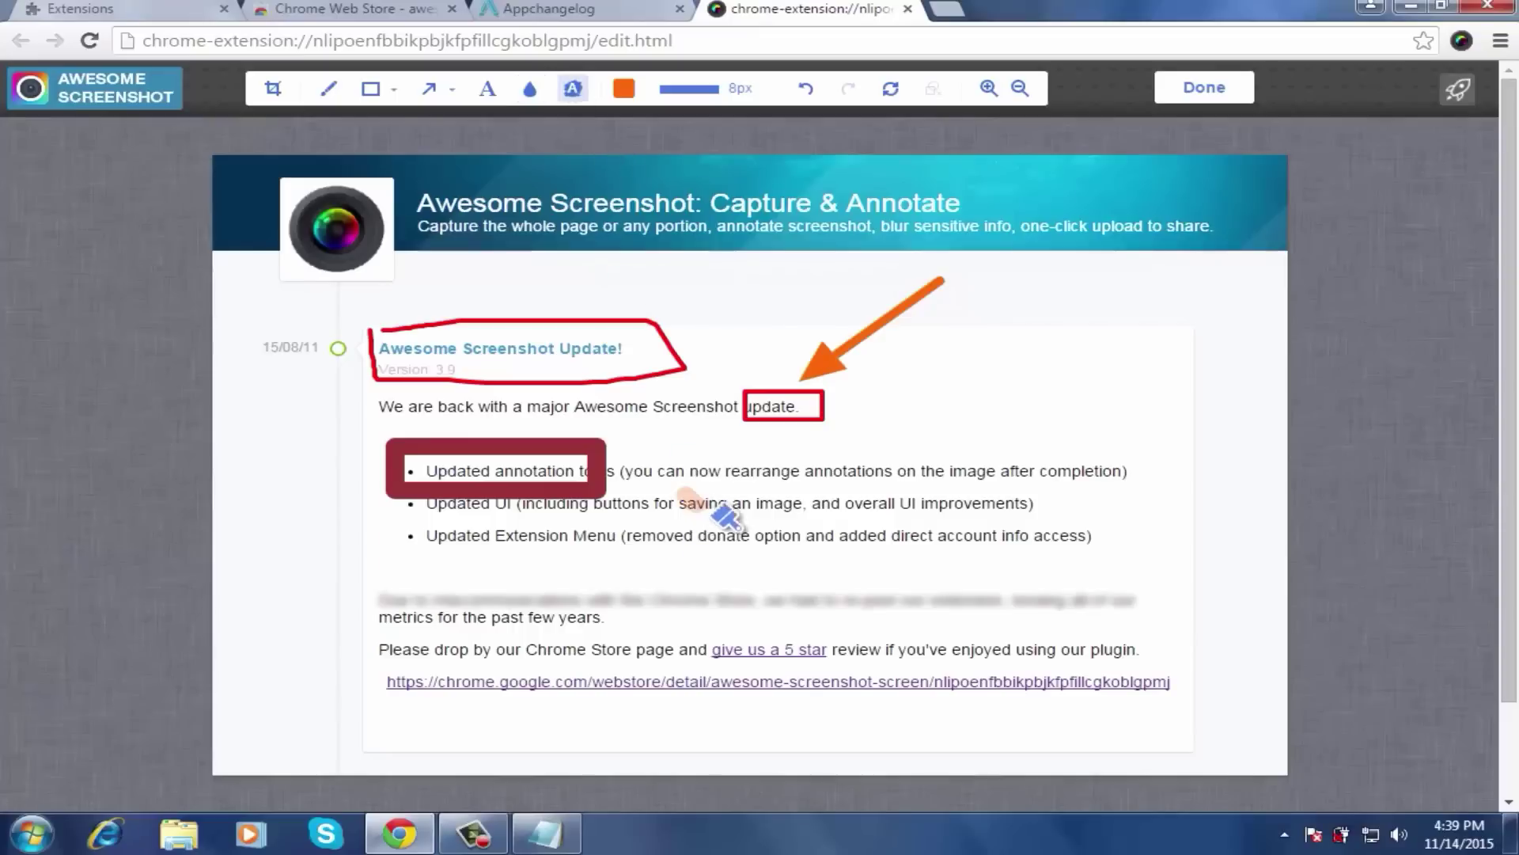
pyautogui.moveTo(721, 477); pyautogui.dragTo(1083, 505)
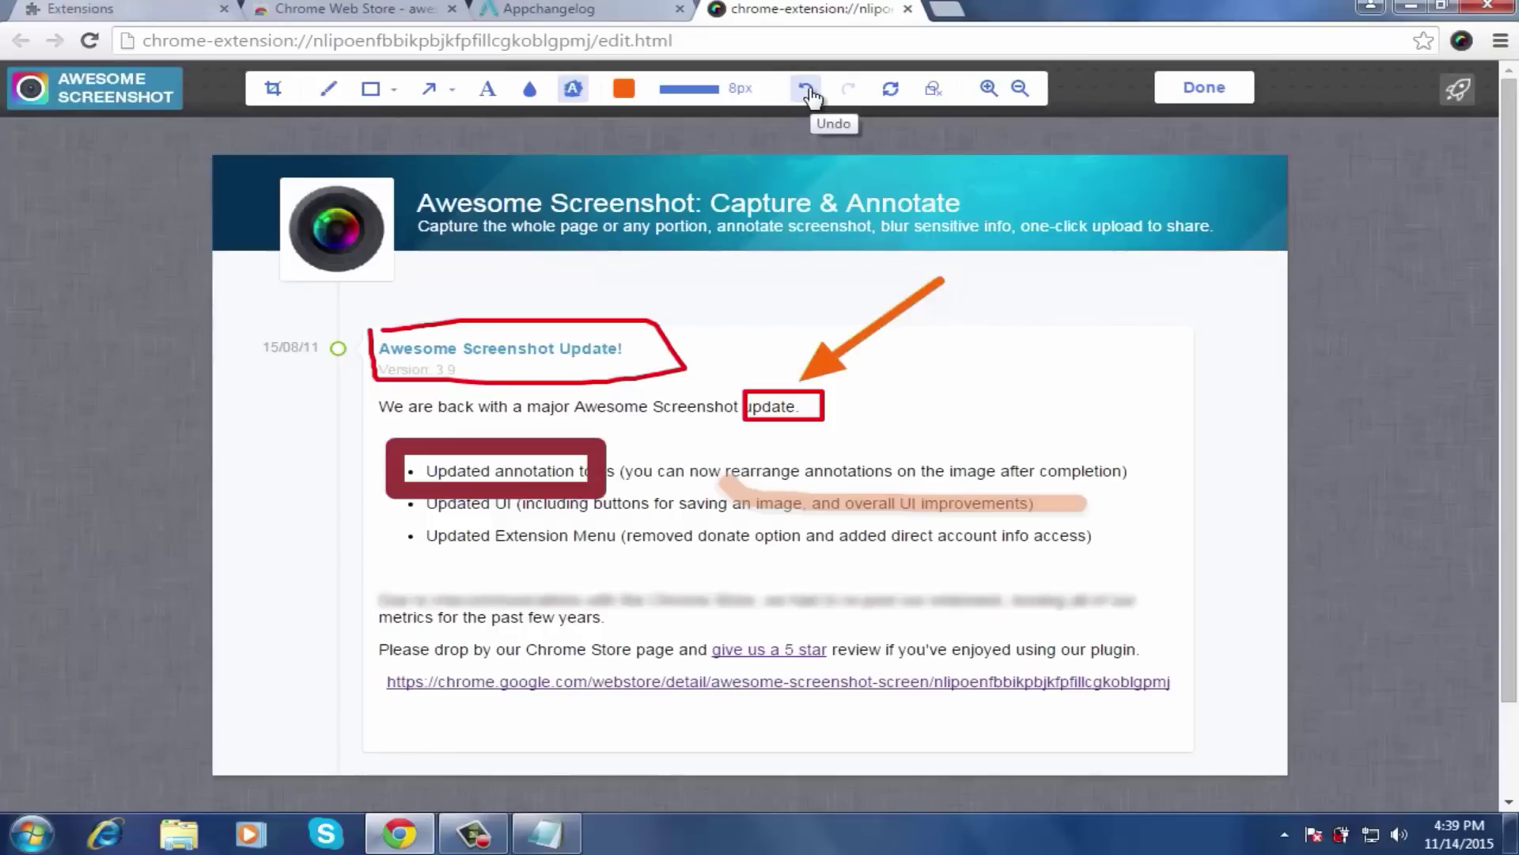
# - Undo the last highlight stroke and finish editing to reach the save page
pyautogui.click(807, 89)
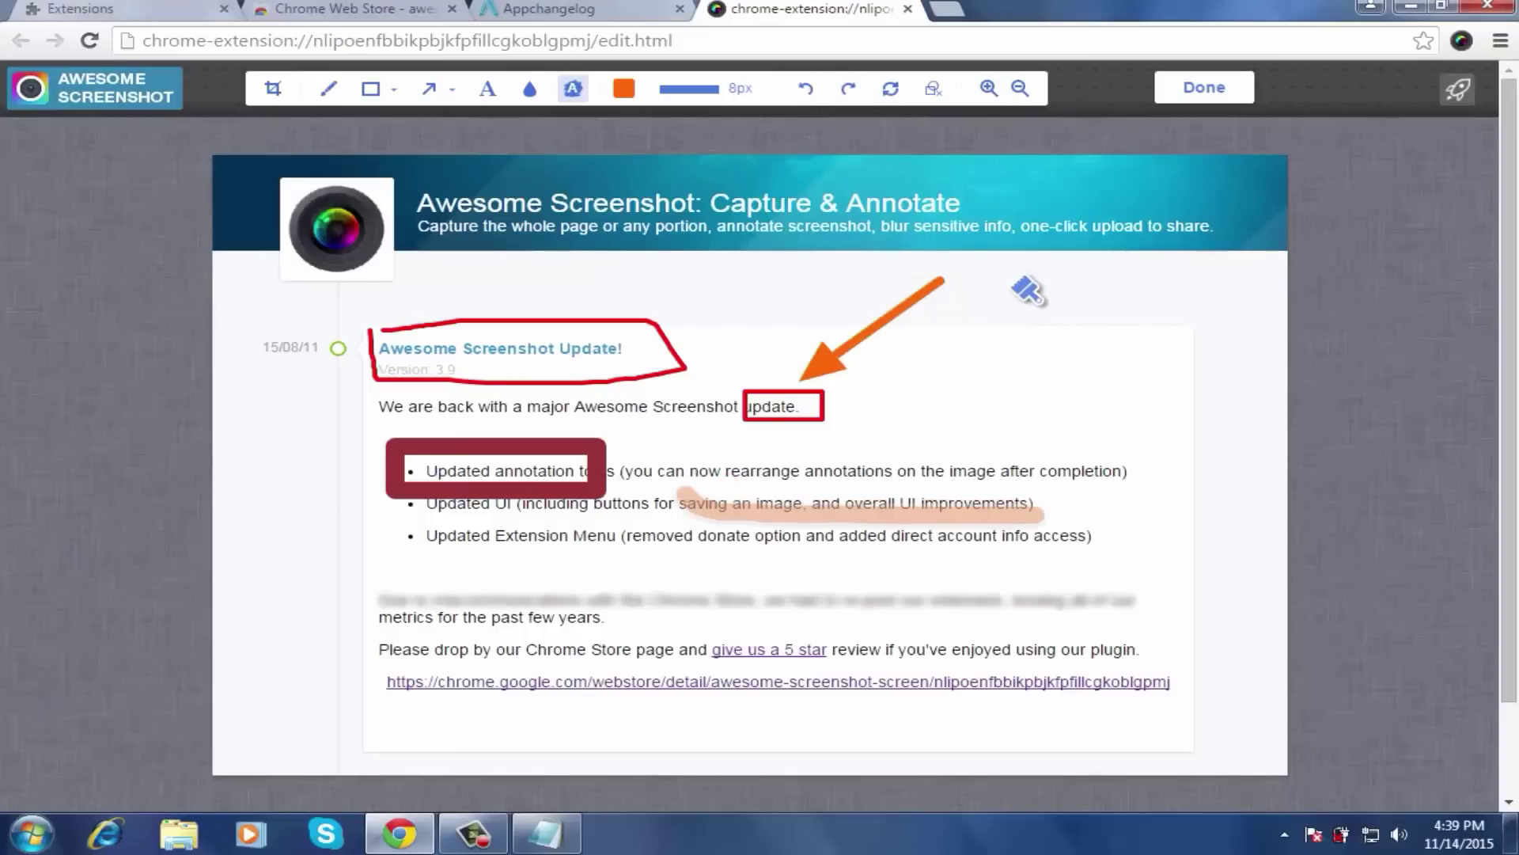
pyautogui.click(1202, 93)
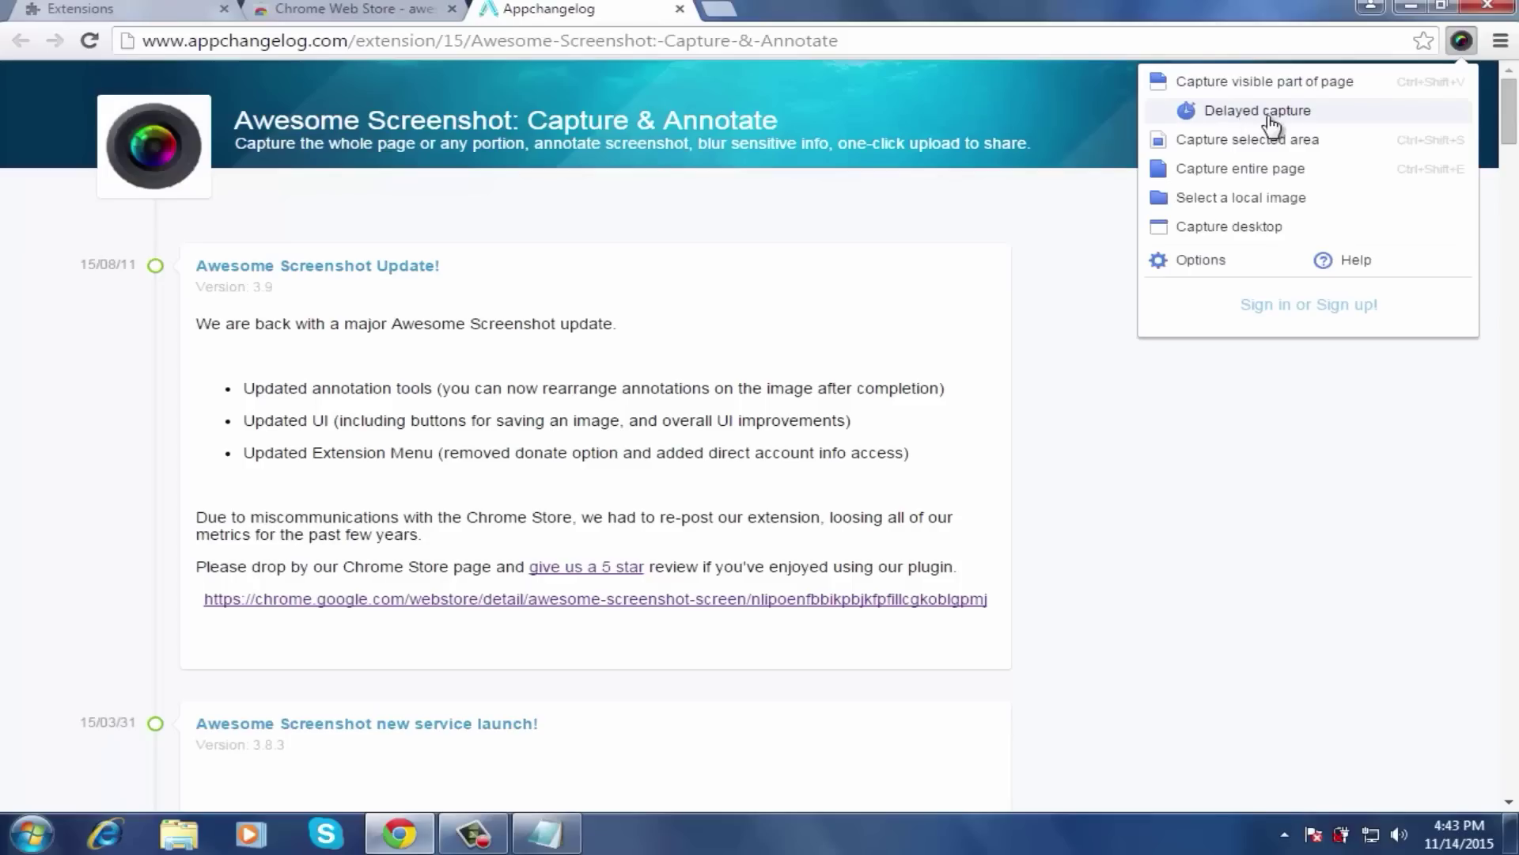
# - Start a delayed capture of the changelog page and wait out the countdown
pyautogui.click(1271, 113)
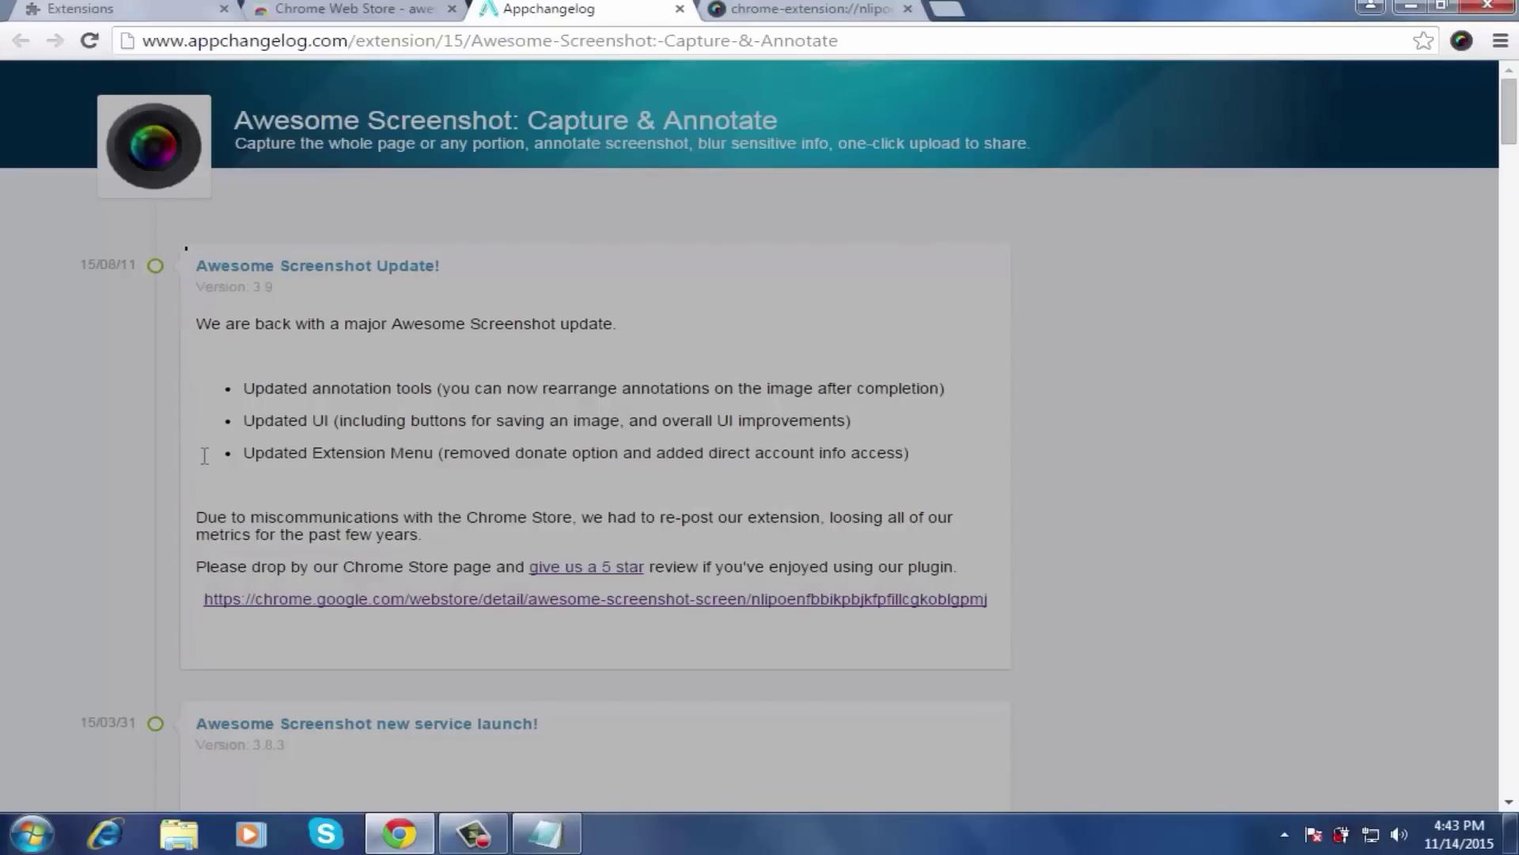
# - Capture the first changelog post as a selected area, saved as download.jpg
pyautogui.moveTo(186, 248)
pyautogui.mouseDown()
pyautogui.moveTo(943, 656)
pyautogui.moveTo(1012, 643)
pyautogui.mouseUp()
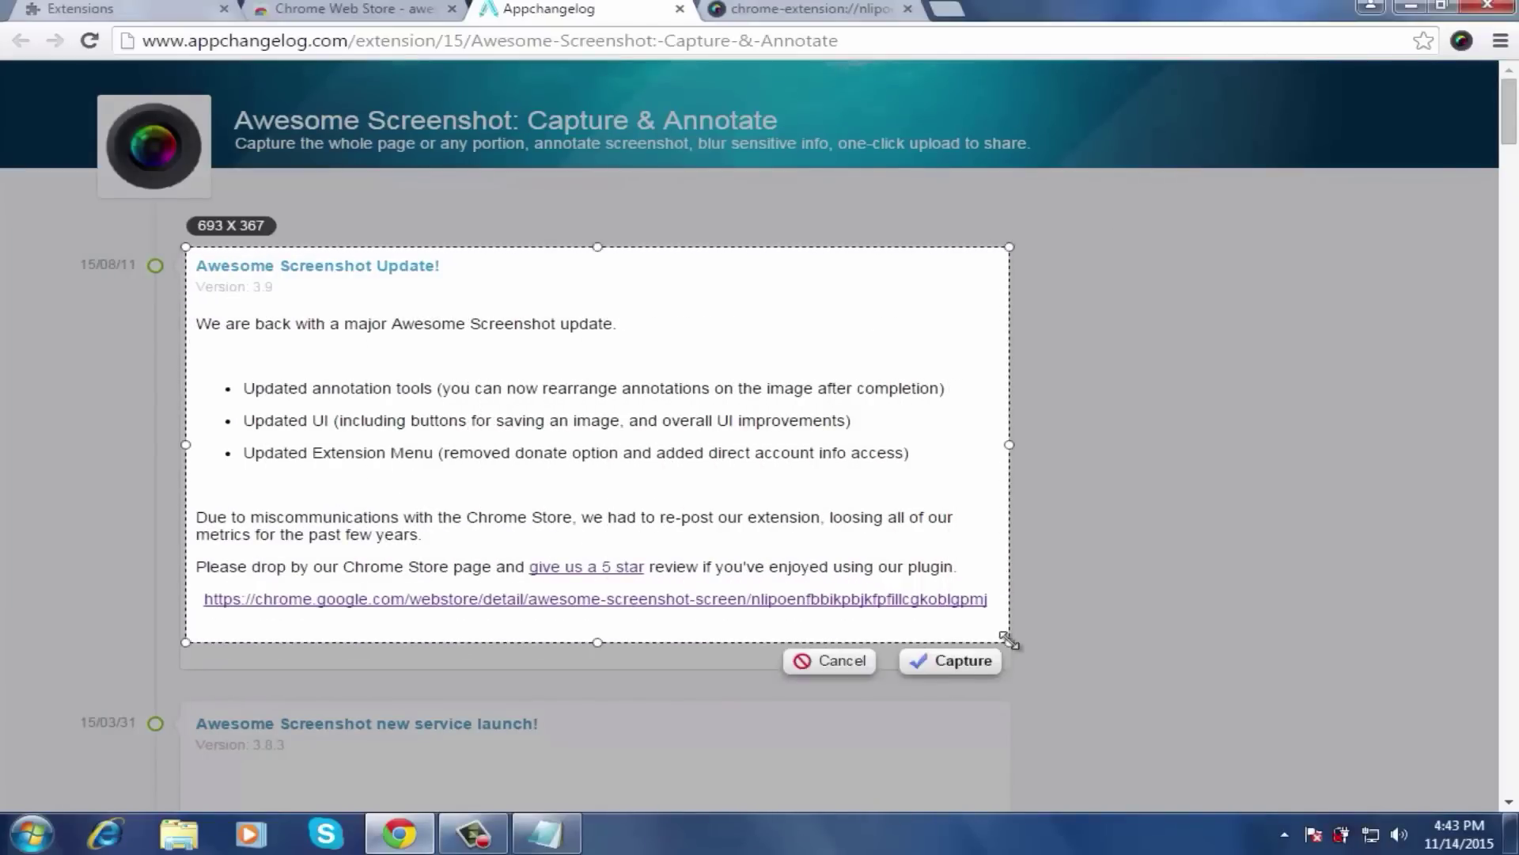
pyautogui.click(950, 665)
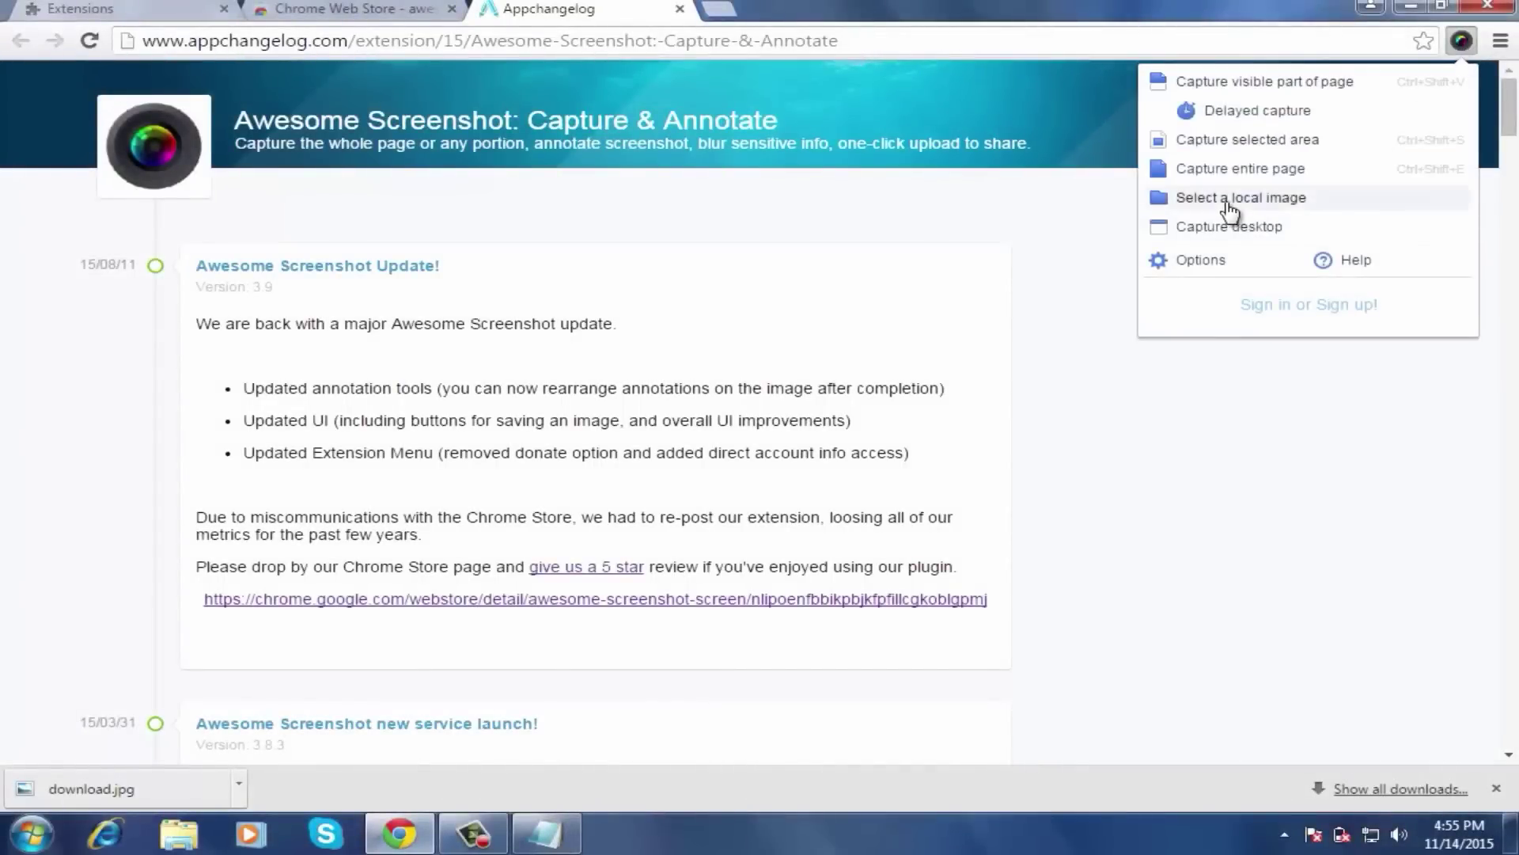
# - Load the local image download.jpg from the Desktop into the annotation editor
pyautogui.click(1264, 202)
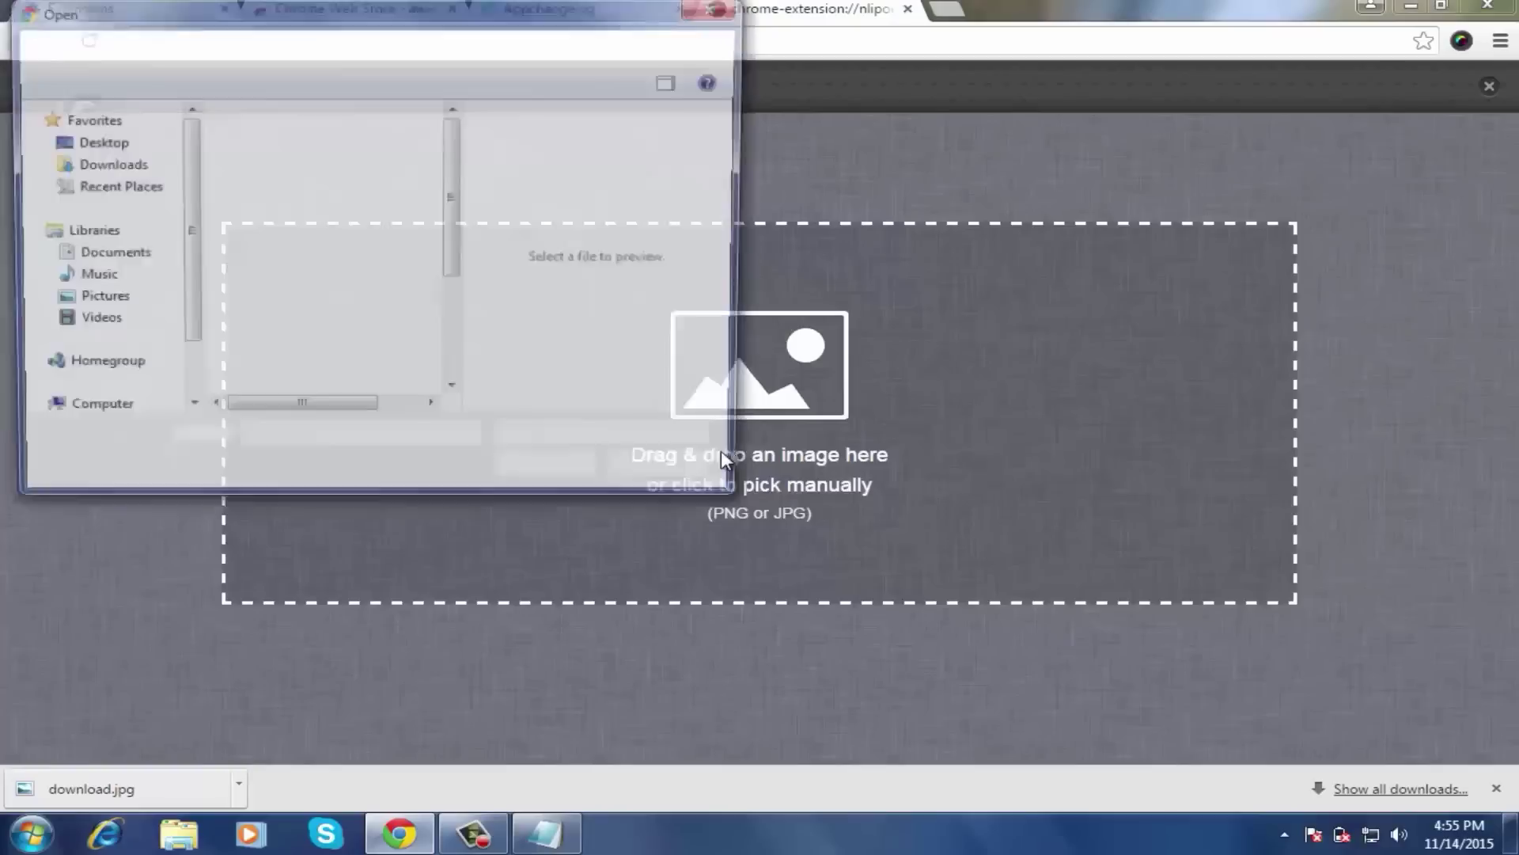
pyautogui.moveTo(448, 208); pyautogui.dragTo(455, 362)
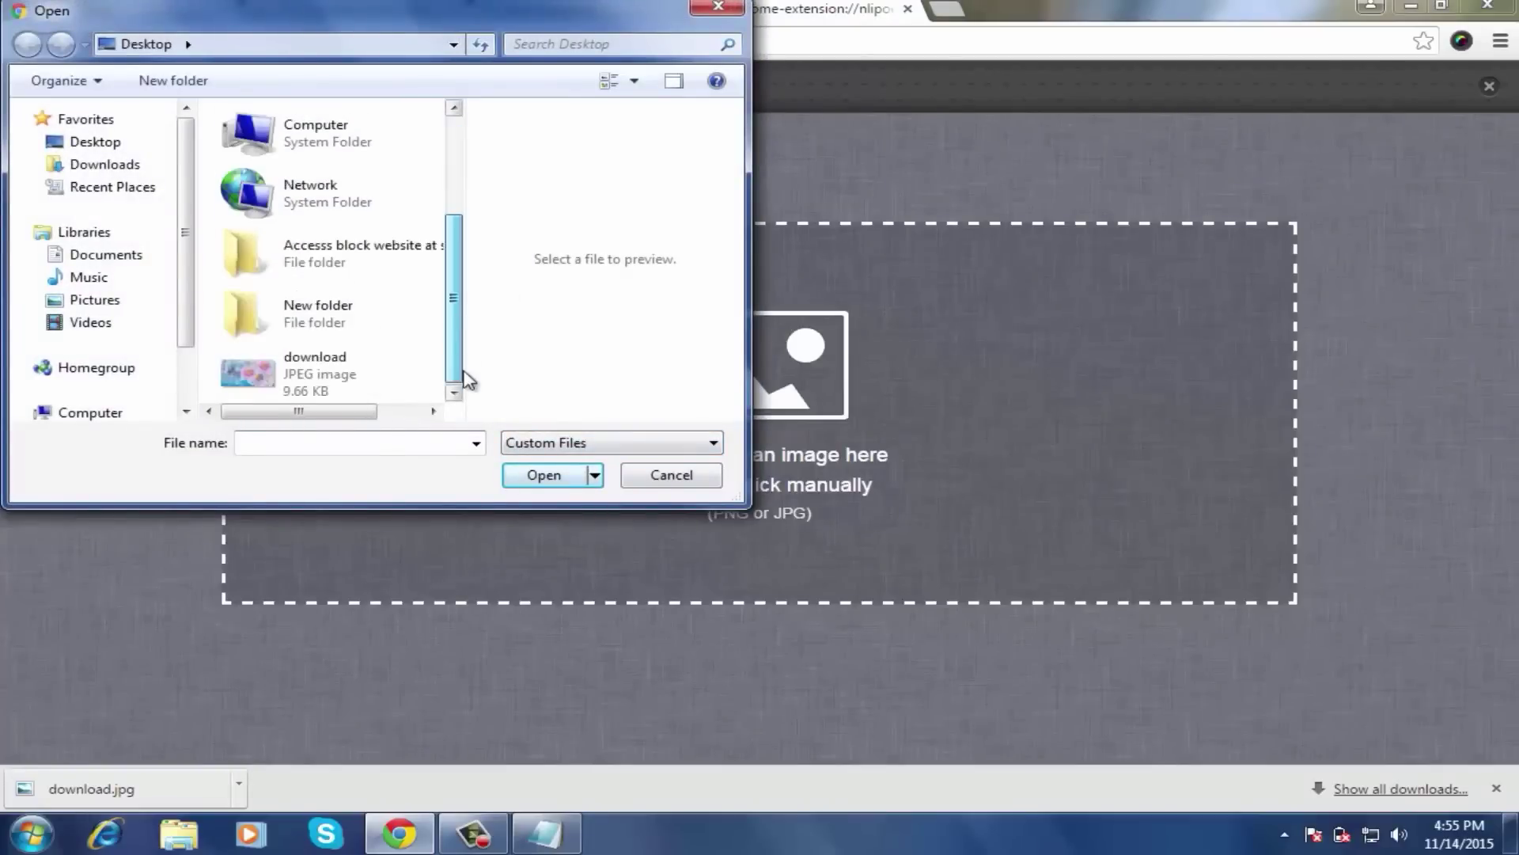
pyautogui.click(345, 366)
pyautogui.click(542, 475)
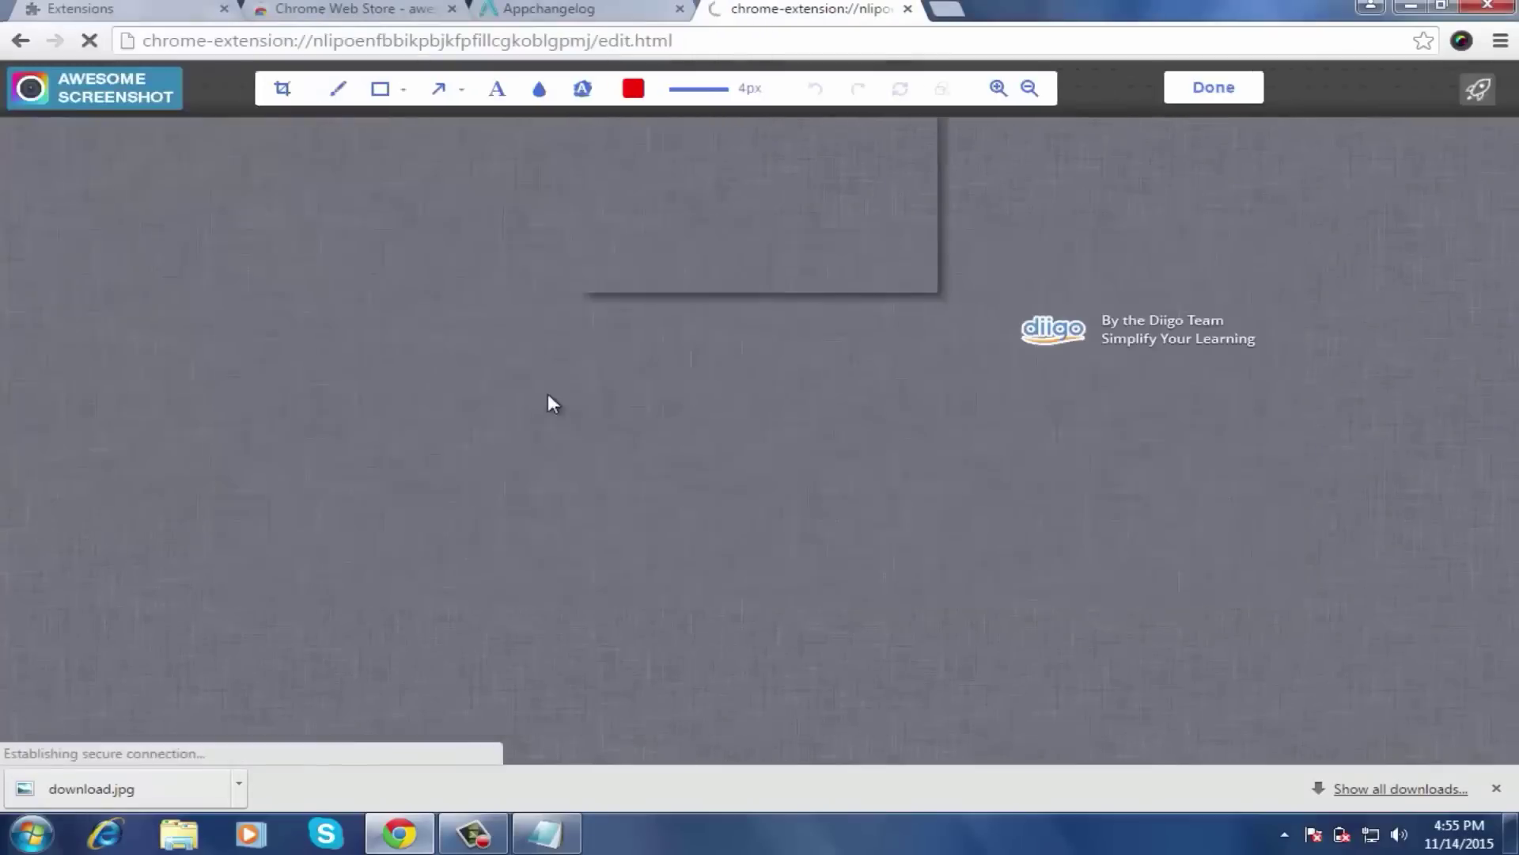